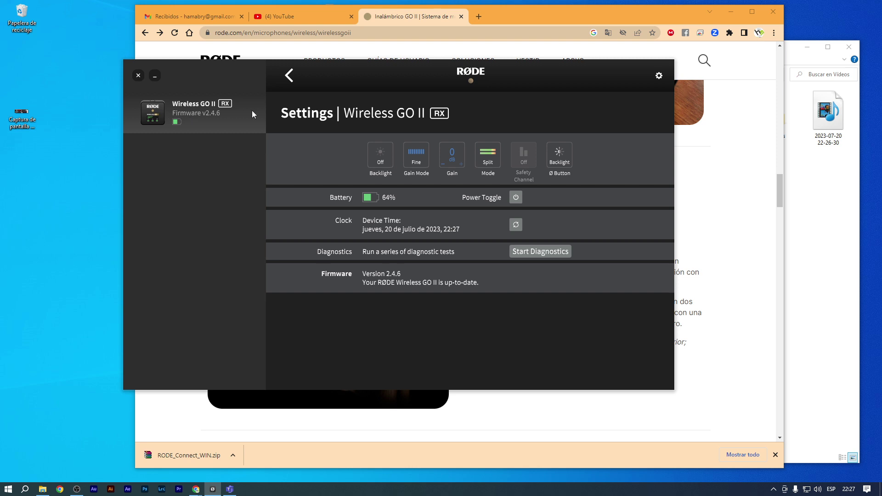
Reopen the Wireless GO II receiver's settings and toggle its Backlight option, leaving it off
left_click(288, 77)
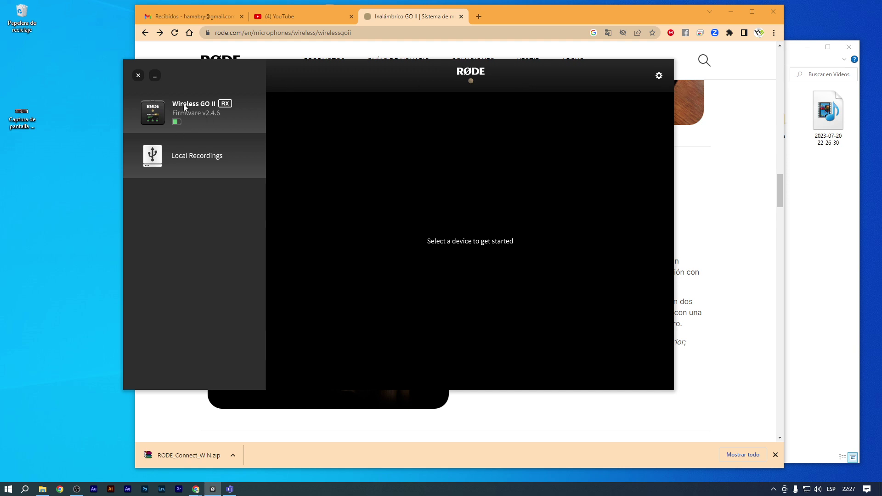
left_click(159, 118)
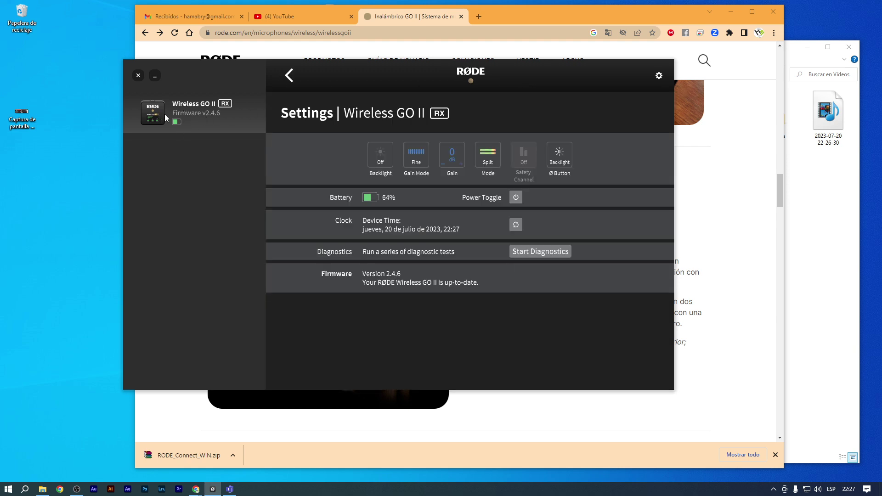
left_click(384, 158)
left_click(383, 159)
left_click(384, 161)
left_click(384, 161)
left_click(383, 154)
Switch the receiver's gain mode to Camera and open its preset list
left_click(422, 156)
left_click(421, 154)
left_click(418, 156)
left_click(453, 161)
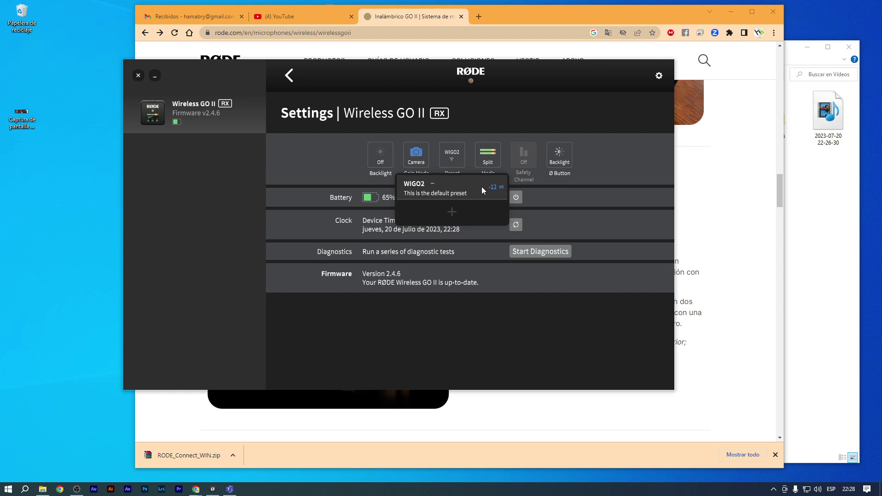
Close the preset list and cycle the gain mode through Coarse to Fine
left_click(476, 122)
left_click(417, 155)
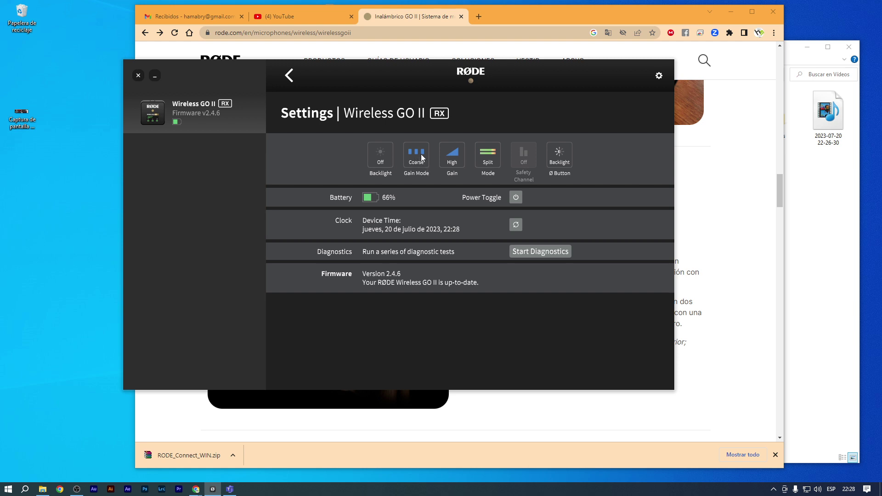
left_click(422, 157)
Toggle the receiver's Mode between Split and Merged, ending on Merged, and leave the Safety Channel switched on
left_click(486, 151)
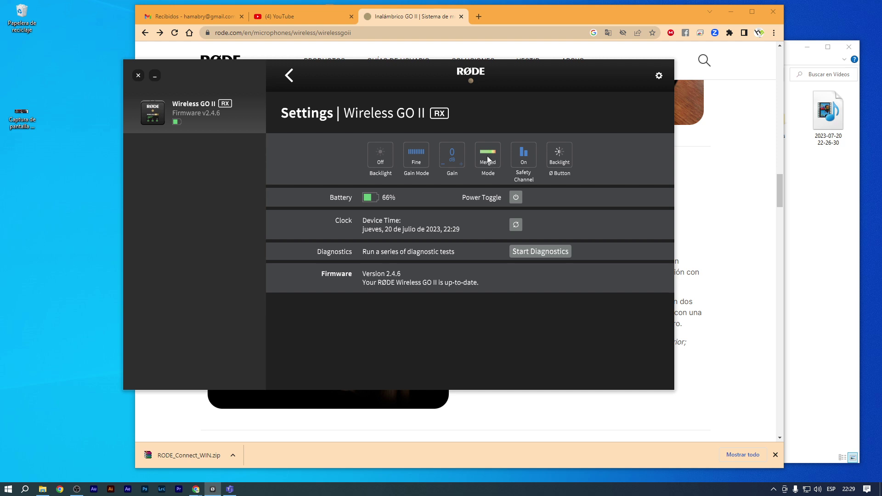
left_click(488, 159)
left_click(490, 159)
left_click(491, 156)
left_click(495, 155)
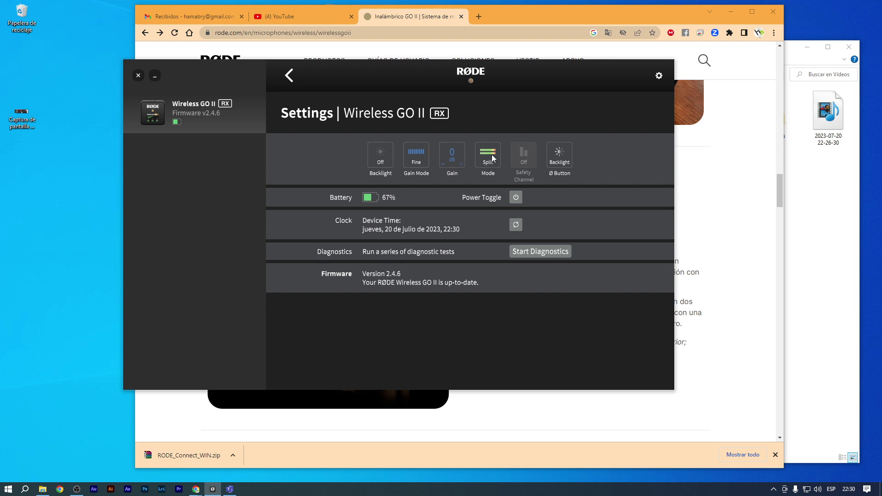
left_click(492, 155)
left_click(531, 160)
left_click(532, 161)
Arrange the settings and browser windows side by side and search Google for "traductor" in a new tab
left_click_drag(499, 70, 361, 73)
left_click_drag(542, 5, 770, 97)
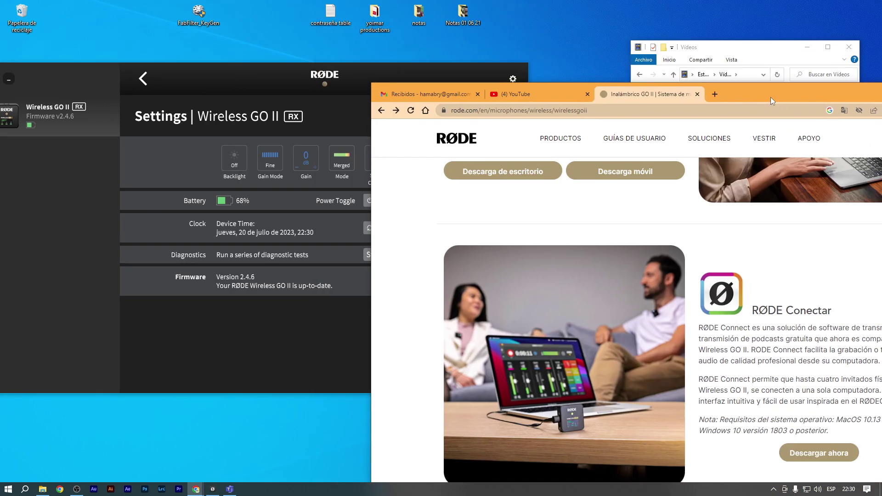
left_click(718, 97)
type("t")
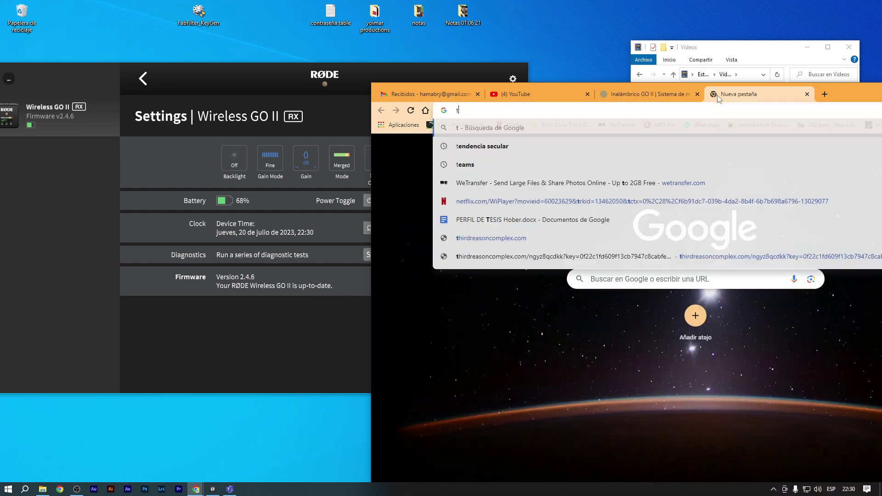
type("raductor")
key("Return")
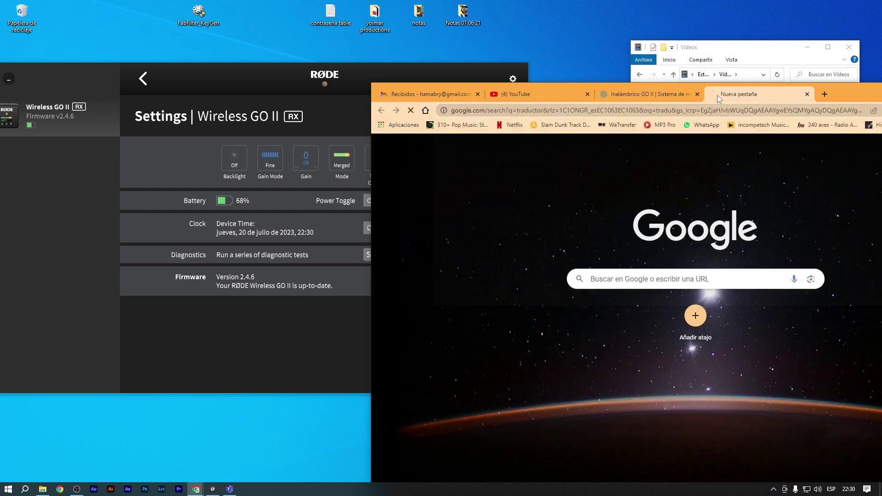
Translate "safety chanel" from English to Spanish and close the translator tab
left_click_drag(375, 74, 279, 67)
left_click(513, 249)
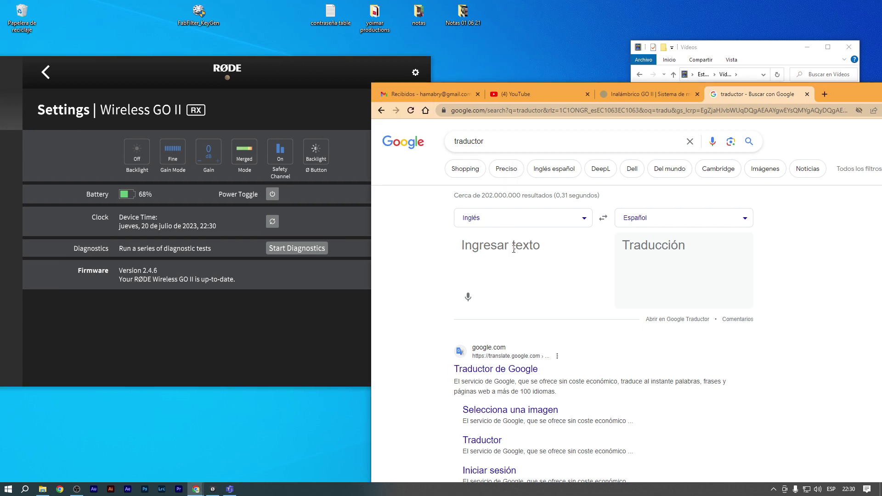
type("sa")
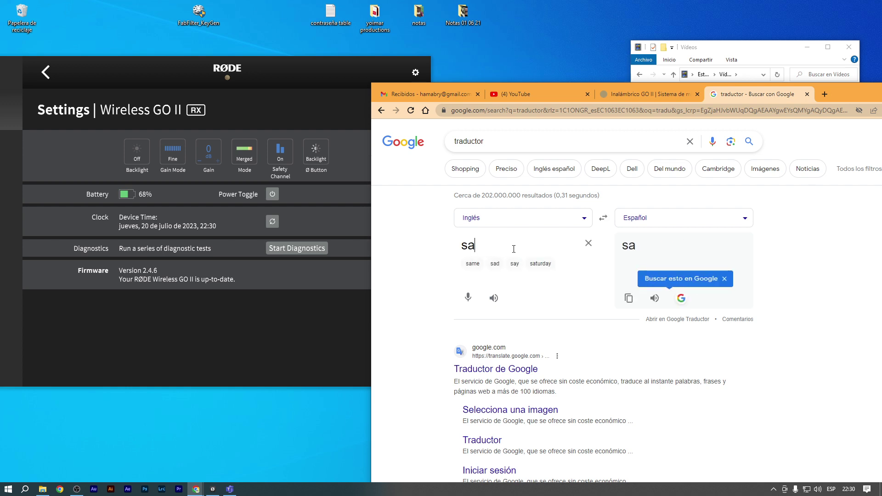
type("fe")
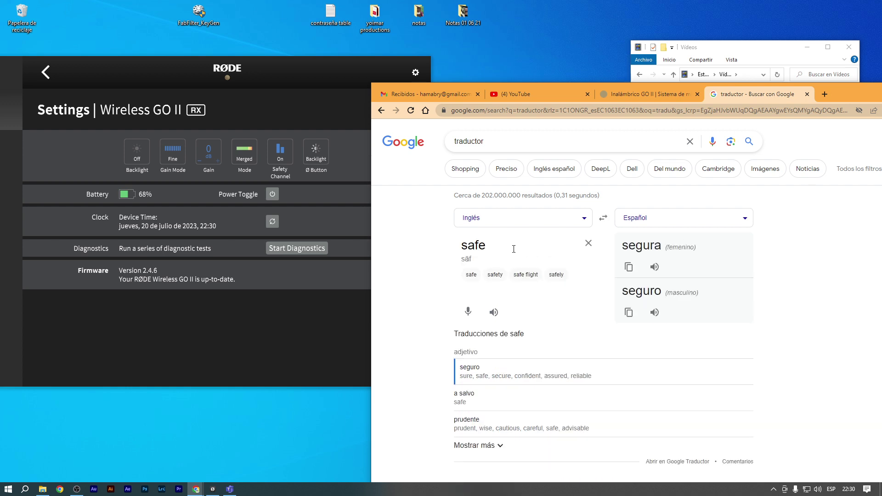
type("ty")
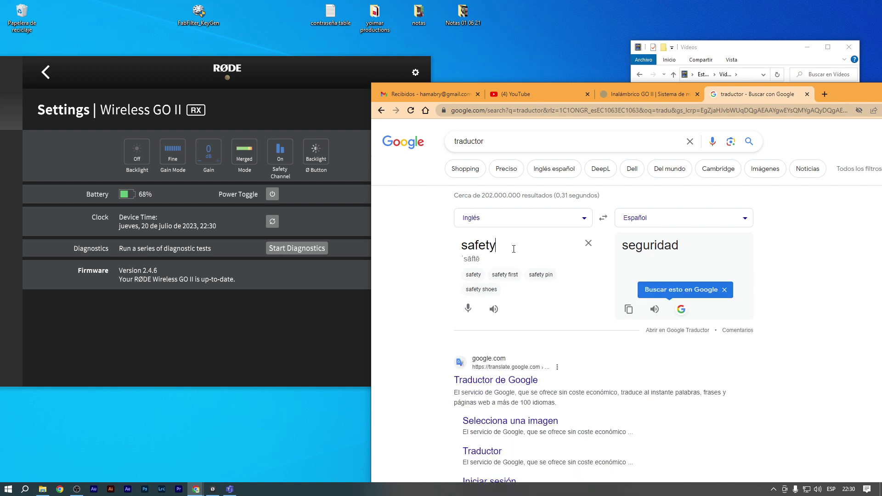
type(" cha")
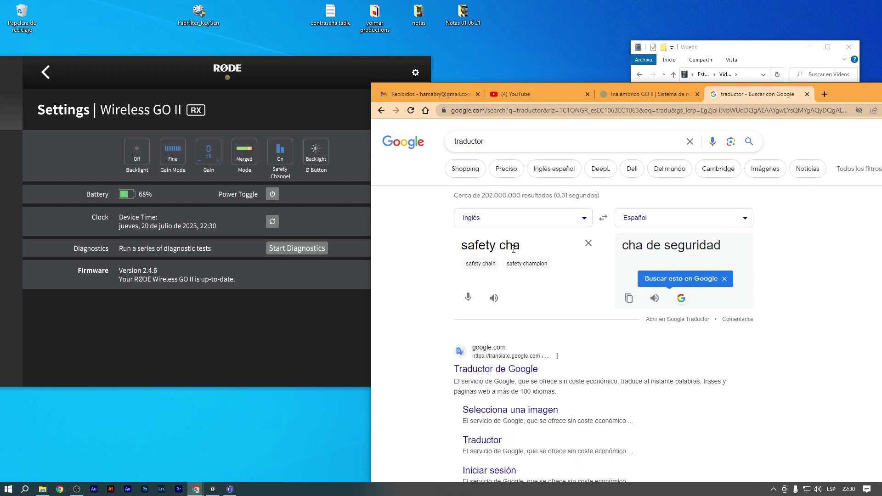
type("nel")
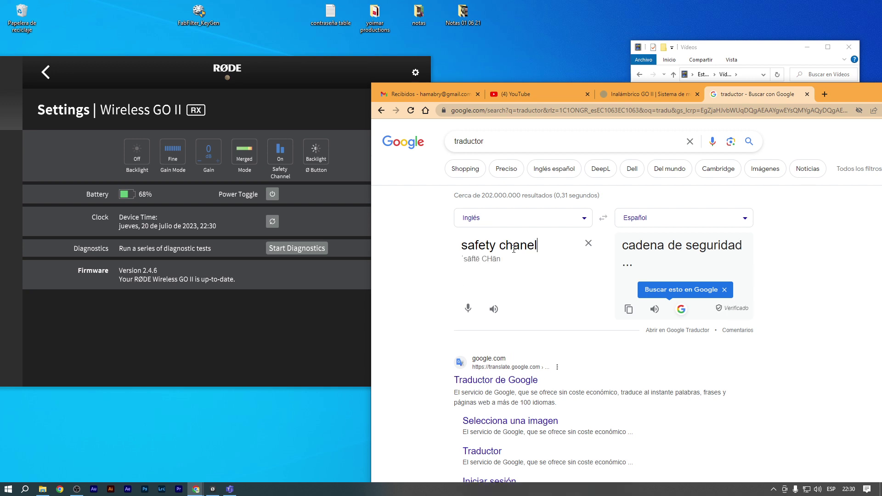
left_click(807, 94)
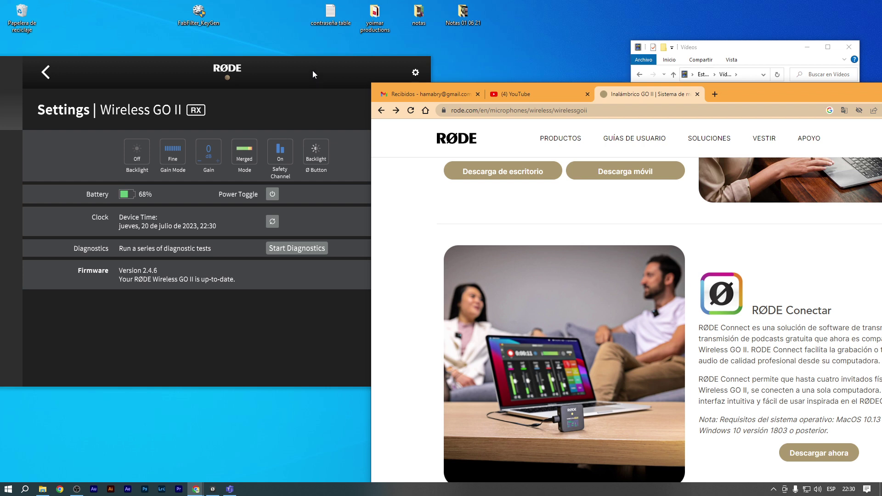
Set the receiver's Ø Button function to Marker and bring the whole settings window into view
left_click_drag(312, 71, 388, 68)
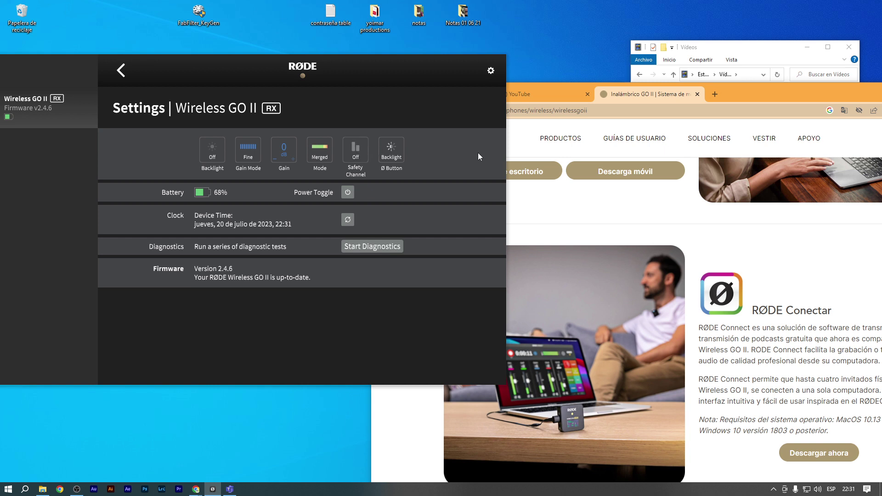
left_click(395, 148)
left_click(394, 152)
left_click_drag(370, 67, 484, 65)
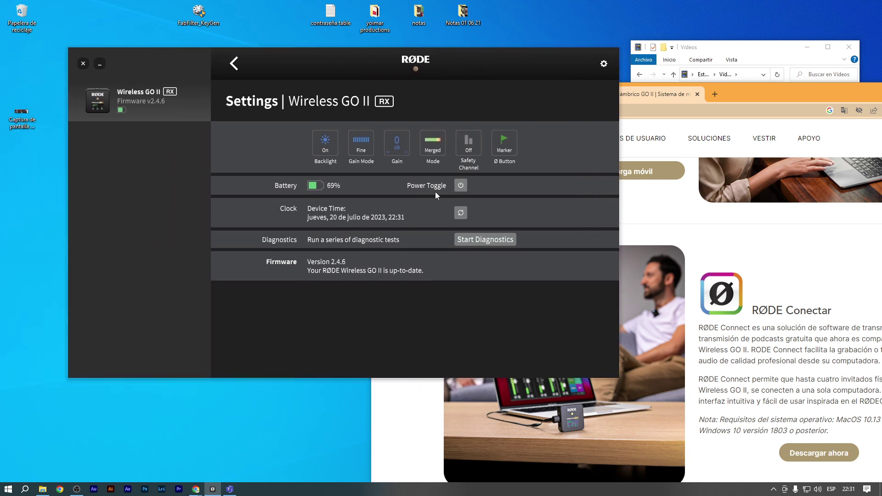
Search Google for "traductor" in a new tab and translate "toggle" from English to Spanish beside the settings window
left_click_drag(492, 60, 399, 24)
left_click(726, 94)
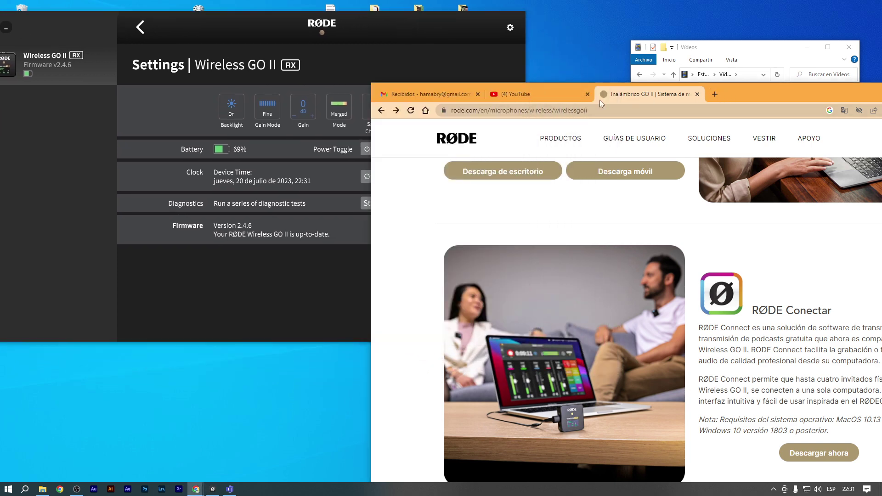
left_click_drag(727, 94, 647, 108)
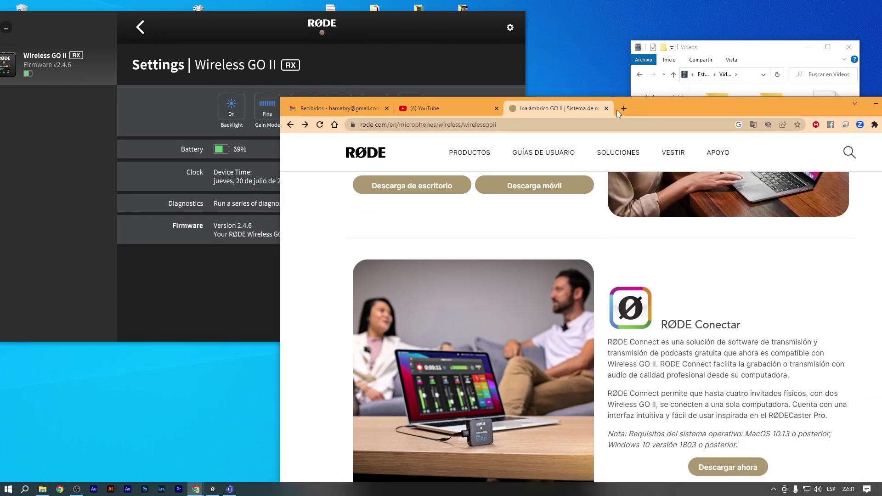
left_click(625, 108)
type("tra")
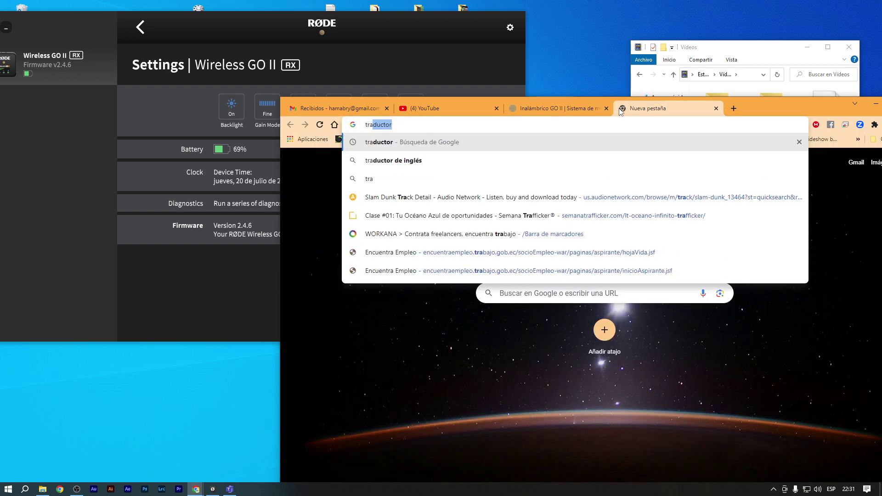
key("Return")
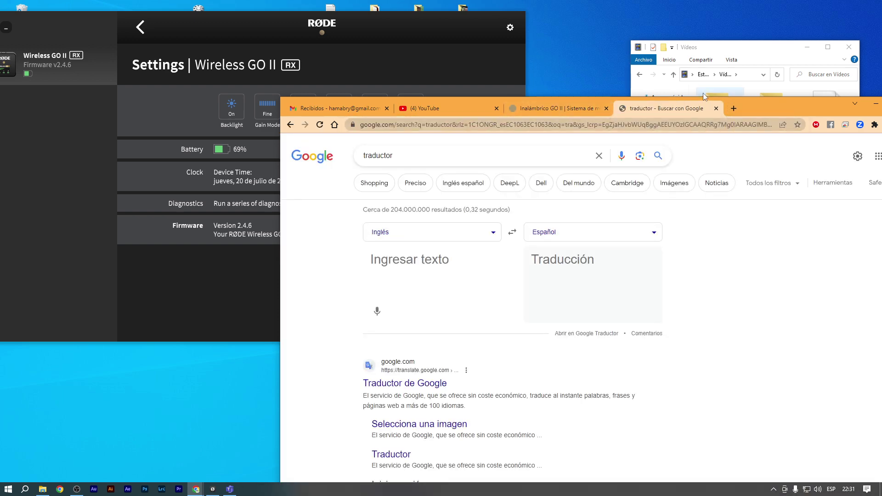
left_click_drag(753, 106, 829, 260)
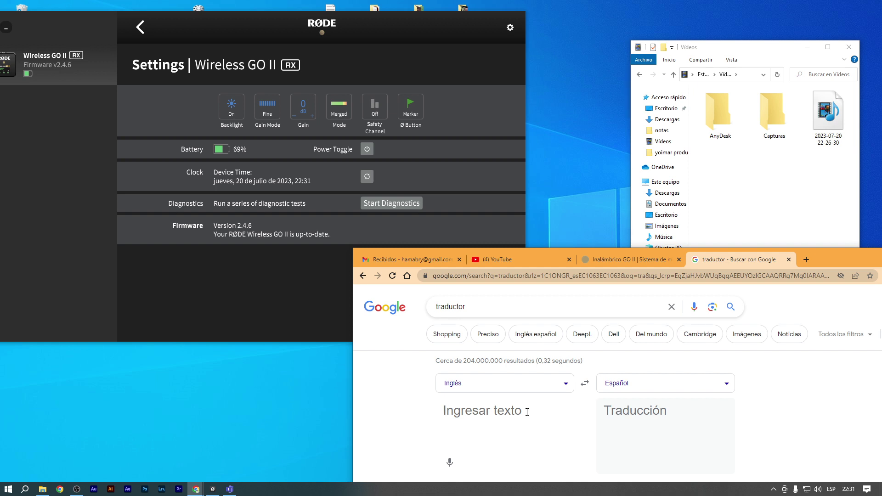
type("to")
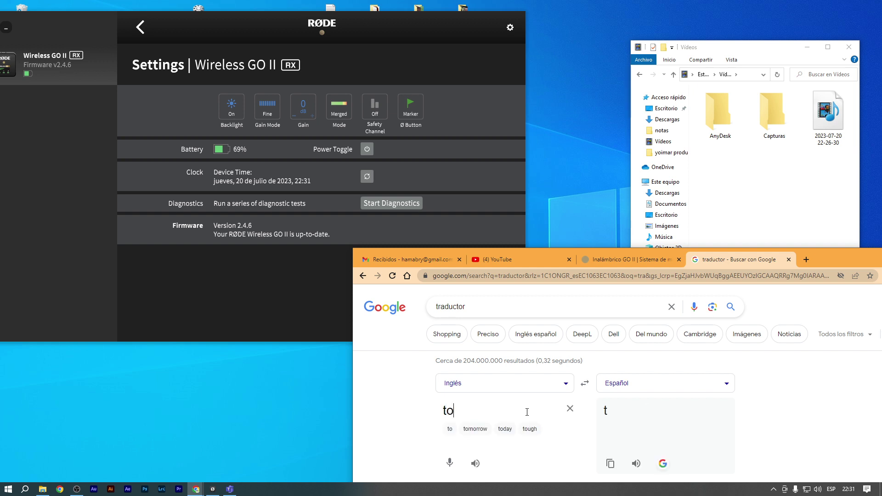
type("ggle")
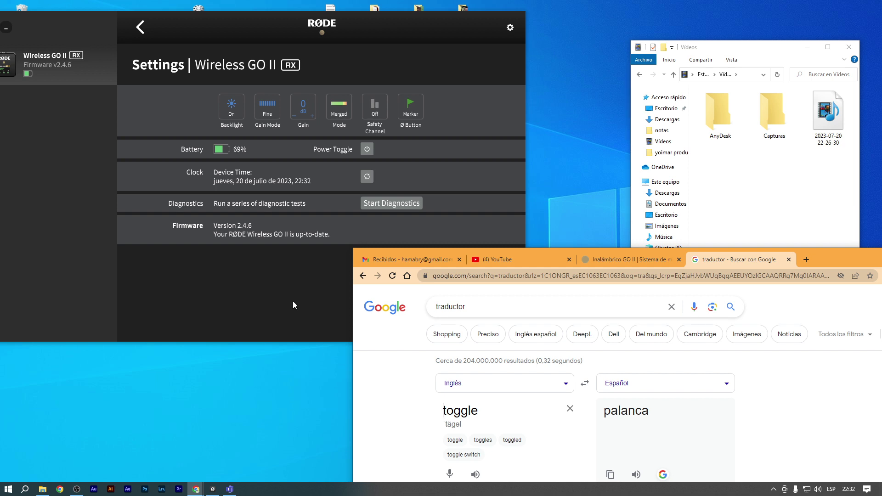
Try the receiver's Power Toggle
left_click(367, 153)
left_click(367, 149)
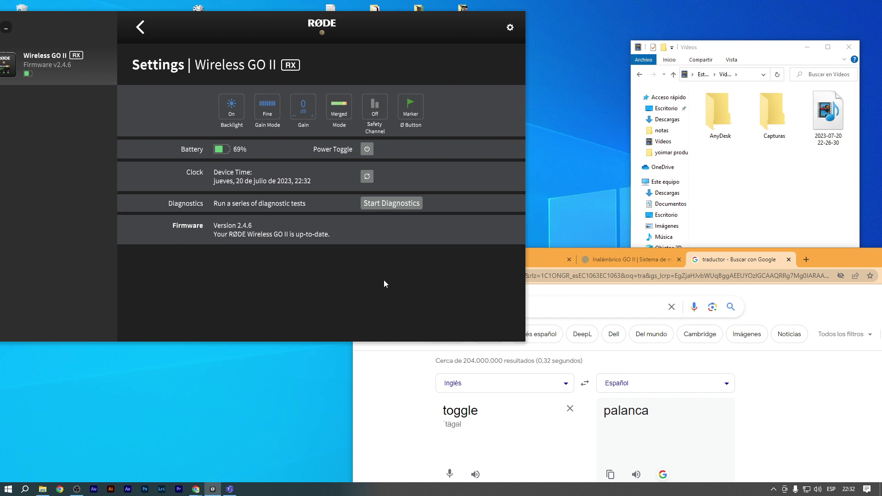
Start the receiver diagnostics, indicate that not all devices are available, and exit the diagnostics
left_click(386, 203)
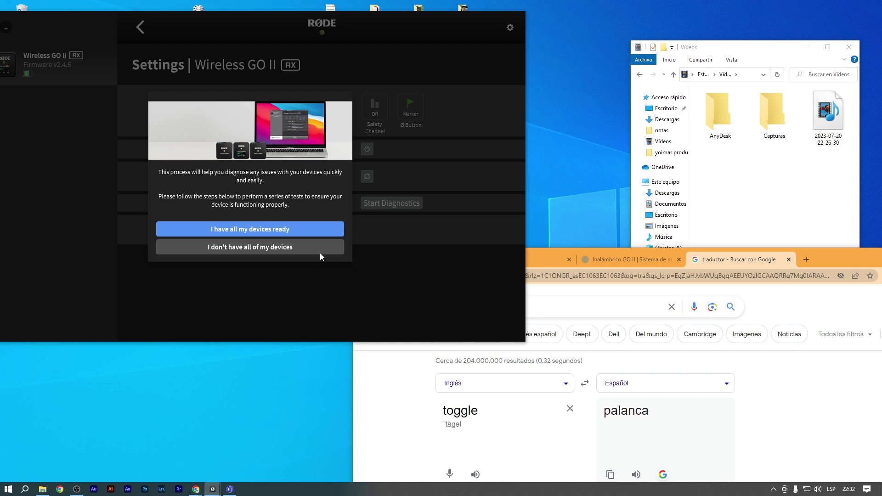
left_click(303, 248)
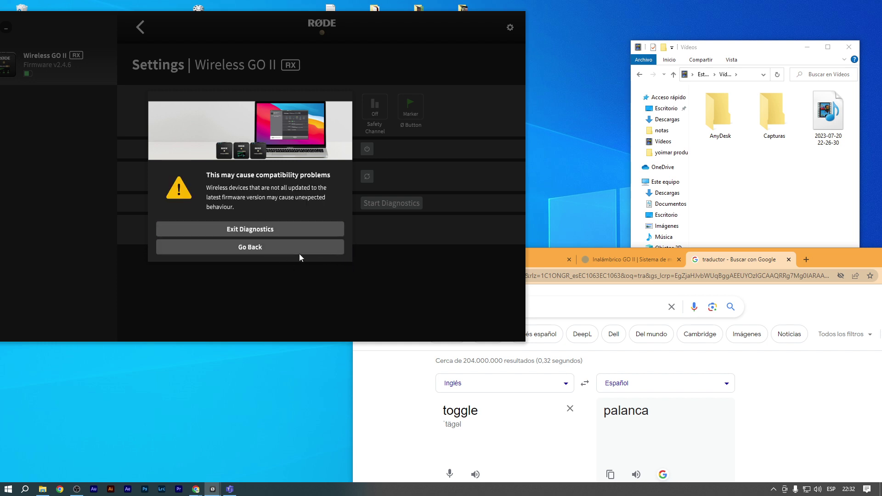
left_click(272, 233)
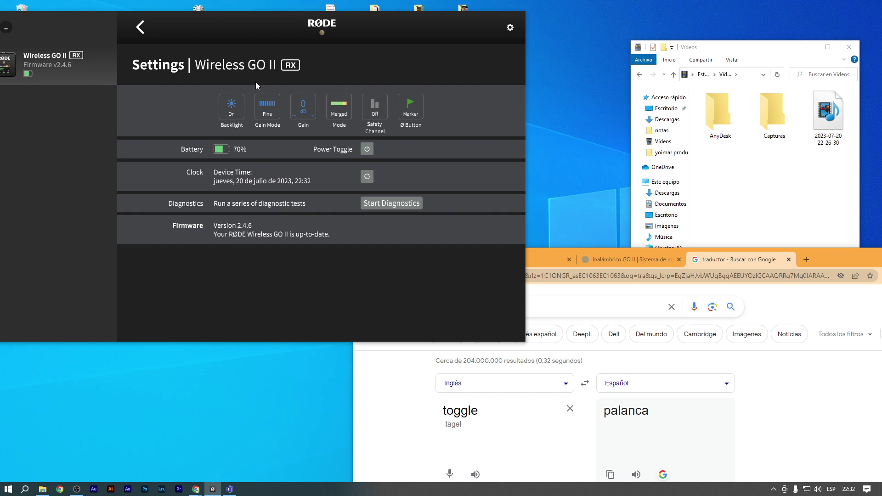
Select the four recording files on the transmitter's USB drive (G:) for inspection and close its folder window
left_click_drag(236, 26, 370, 81)
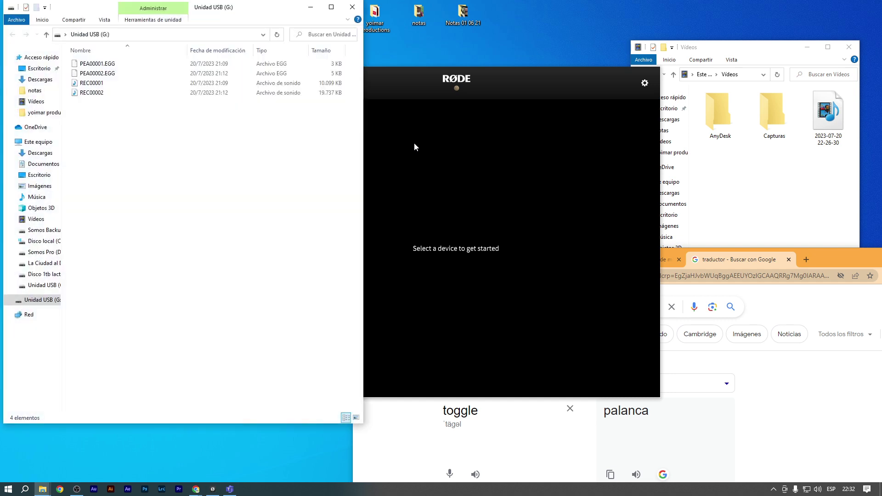
left_click_drag(285, 12, 553, 40)
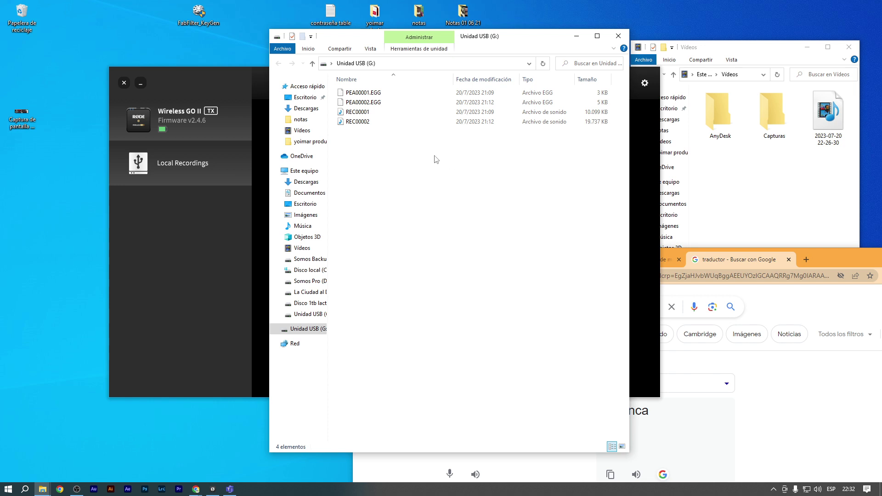
left_click_drag(431, 153, 348, 83)
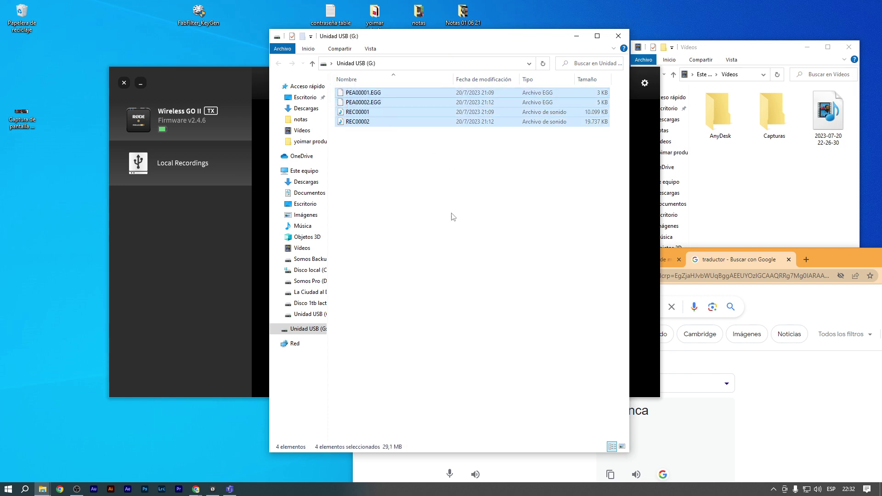
left_click(624, 38)
Open the settings of the Wireless GO II transmitter (TX) and set its Record option to Off
left_click(191, 120)
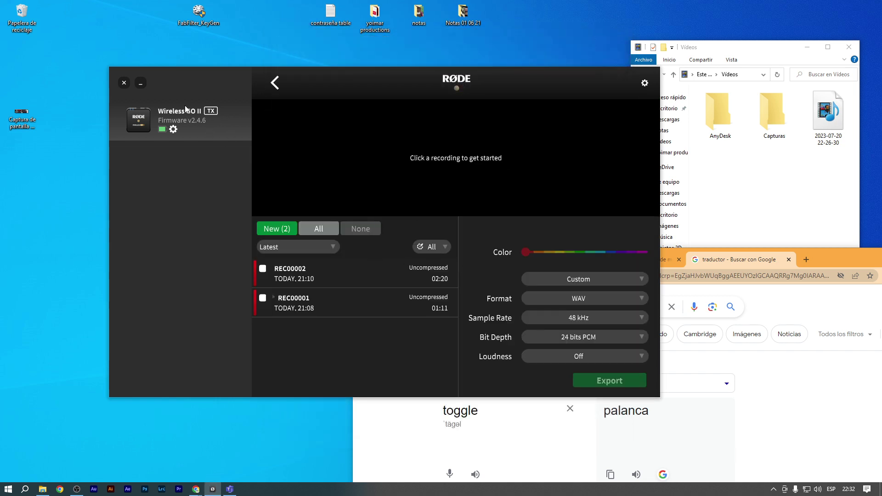
left_click(174, 131)
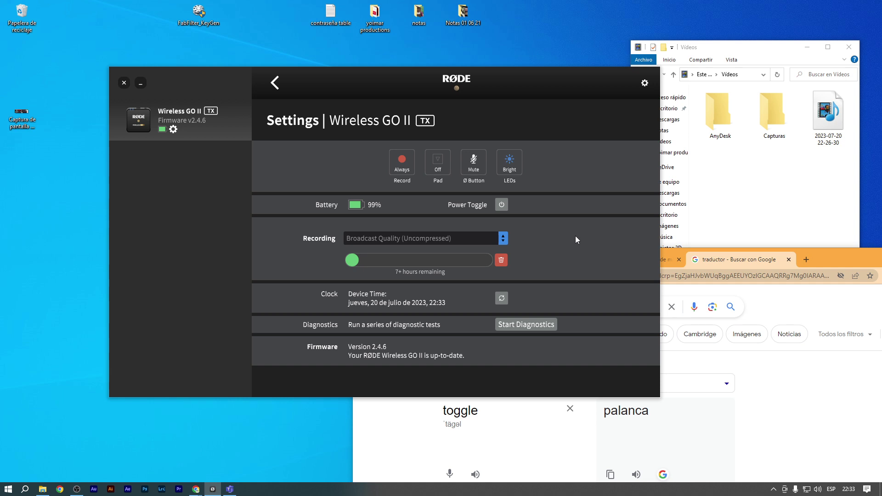
left_click(402, 171)
left_click(409, 169)
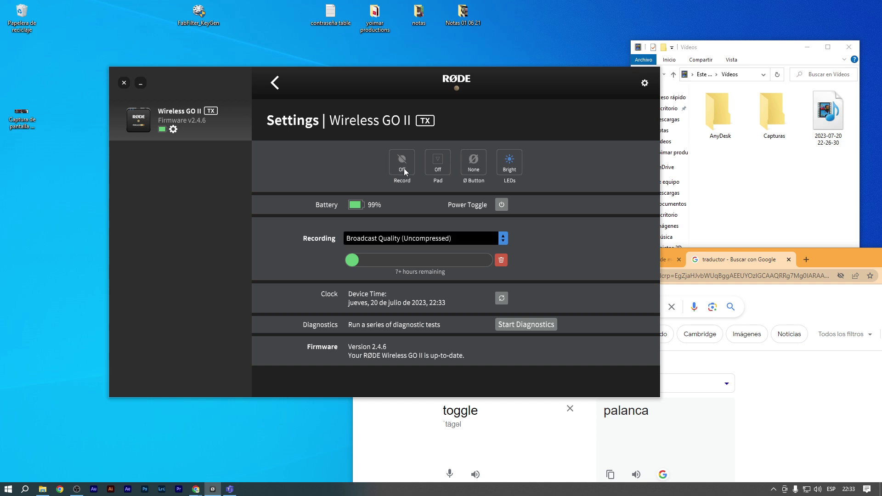
Cycle the transmitter's Record option through Backup and Button, and leave it set to Always
left_click(404, 168)
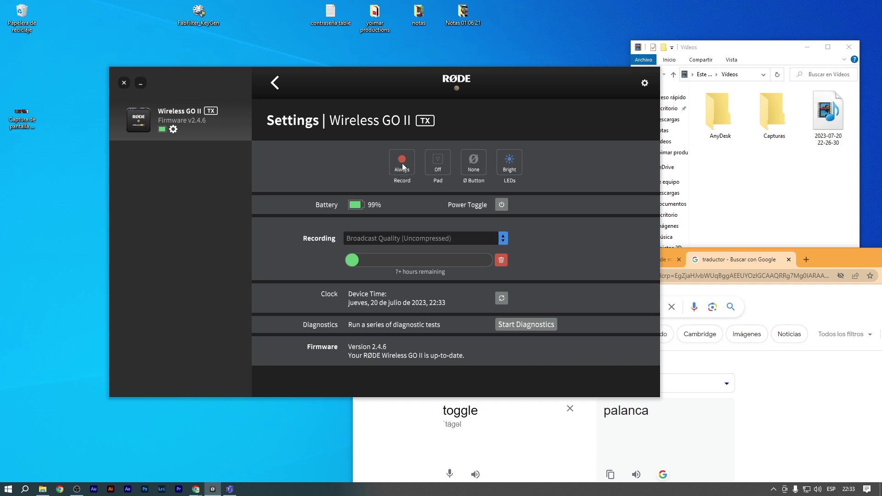
left_click(403, 166)
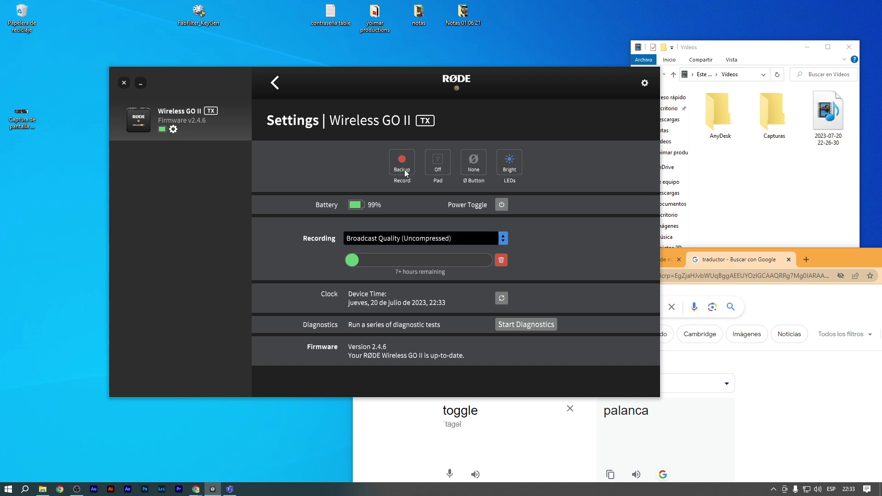
left_click(407, 164)
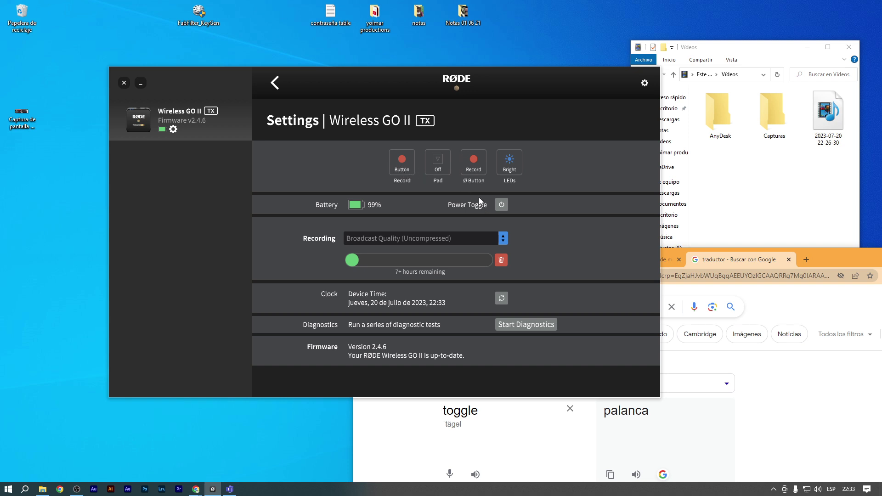
left_click(402, 163)
left_click(478, 169)
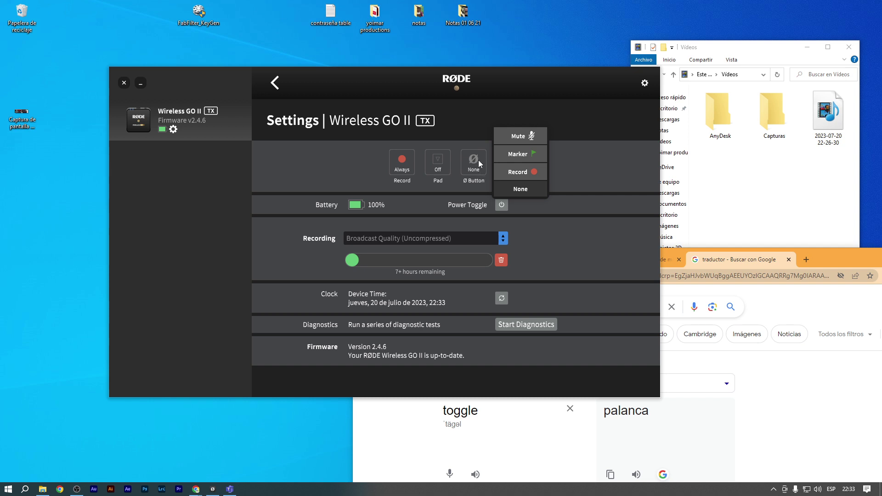
Switch the transmitter's Pad on and back off
left_click(436, 166)
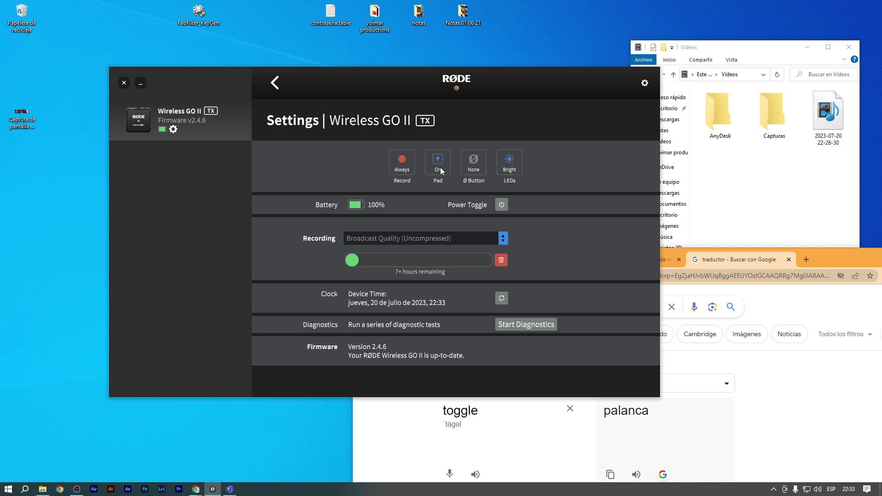
left_click(444, 171)
left_click(442, 167)
Assign Mute to the transmitter's Ø Button and try the Power Toggle
left_click(479, 159)
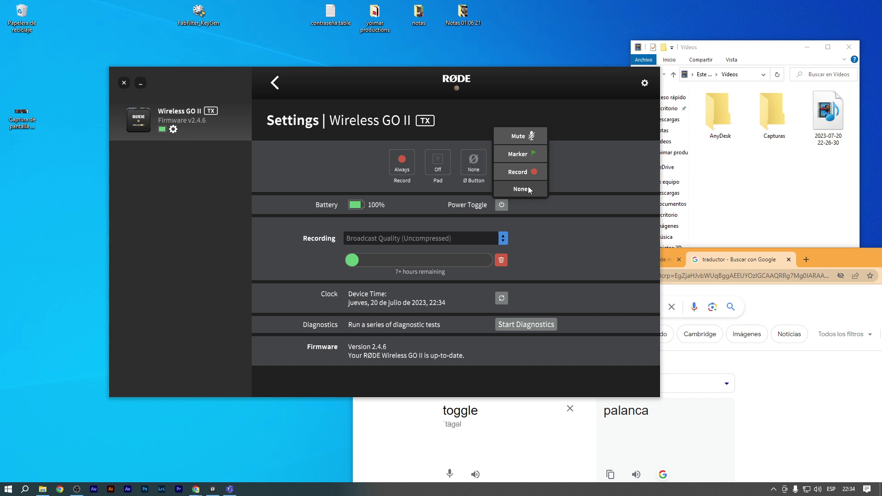
left_click(530, 139)
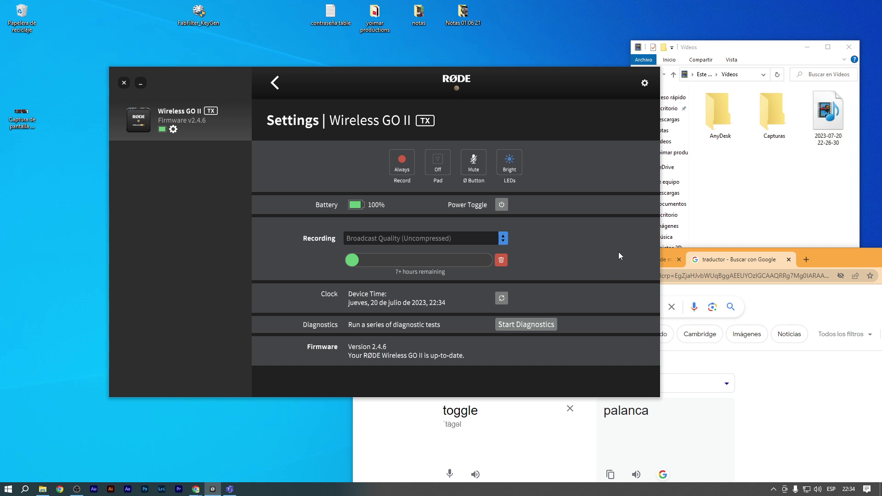
left_click(502, 205)
Return to the transmitter's recordings list and compare REC00002 and REC00001 by selecting them alternately
left_click(276, 84)
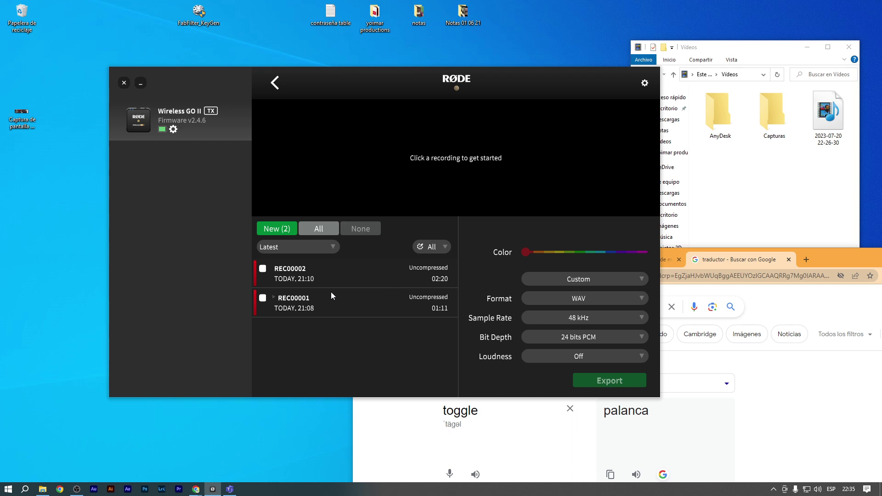
left_click(372, 275)
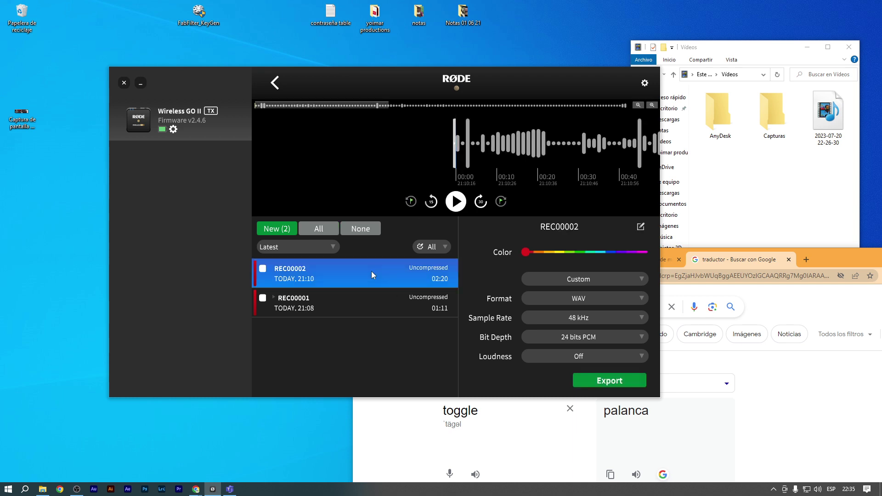
left_click(371, 309)
left_click(396, 269)
left_click(365, 307)
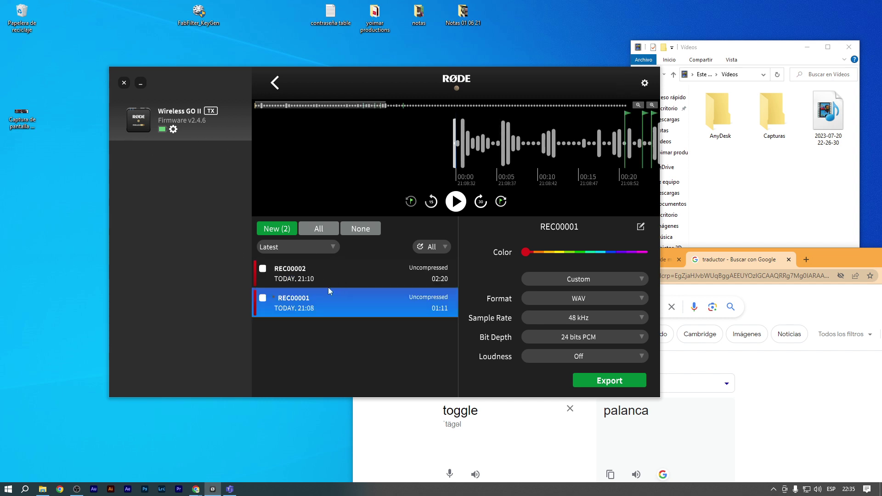
left_click(321, 272)
left_click(337, 307)
left_click(350, 272)
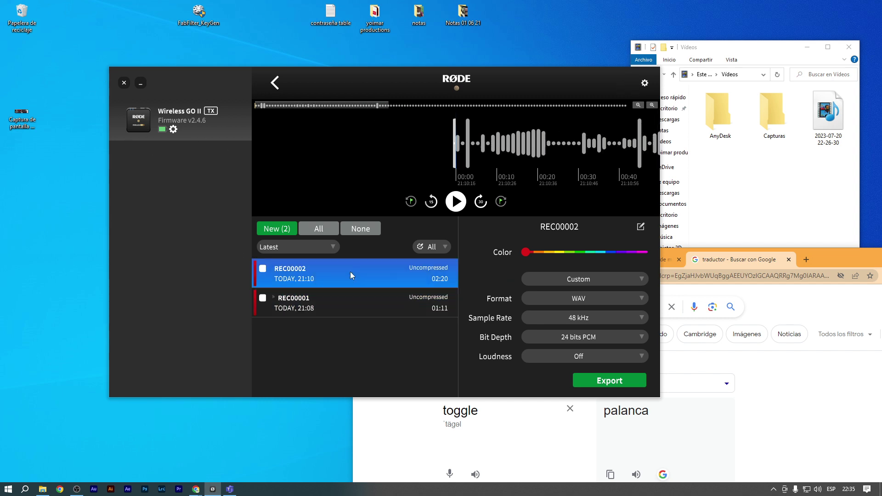
left_click(351, 308)
left_click(349, 276)
left_click(349, 305)
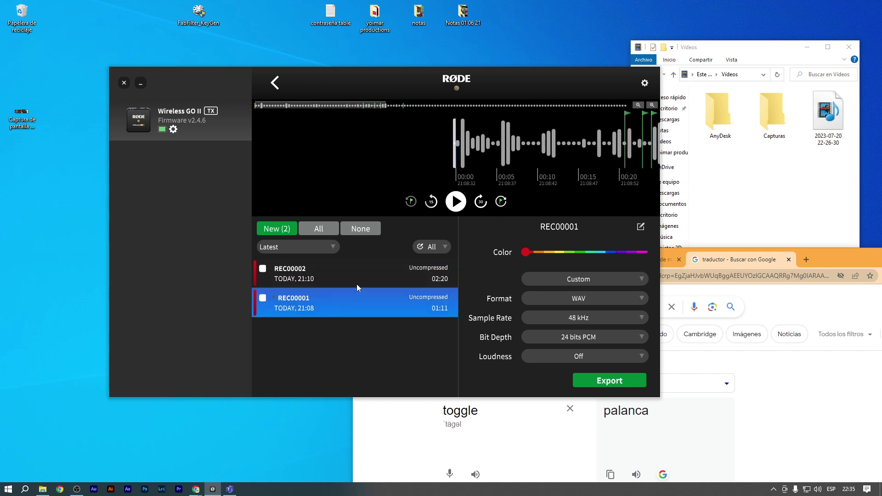
left_click(357, 272)
left_click(356, 302)
Open the USB drive (G:) in File Explorer and move the windows to show its files beside the recordings list
left_click(771, 214)
left_click_drag(503, 74, 447, 75)
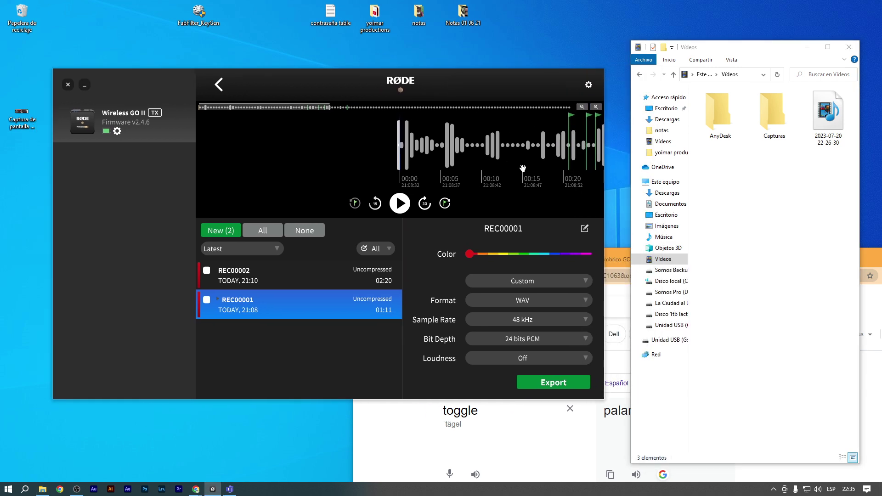
left_click(672, 325)
left_click_drag(725, 48, 666, 77)
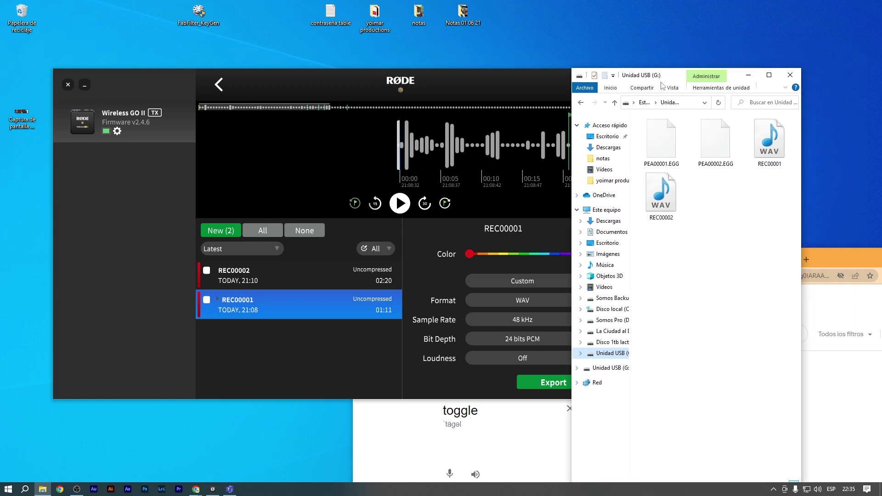
Select the four files on the USB drive (G:), check their available actions, and mark REC00002 before returning to RØDE Central
left_click_drag(773, 234, 660, 143)
right_click(661, 143)
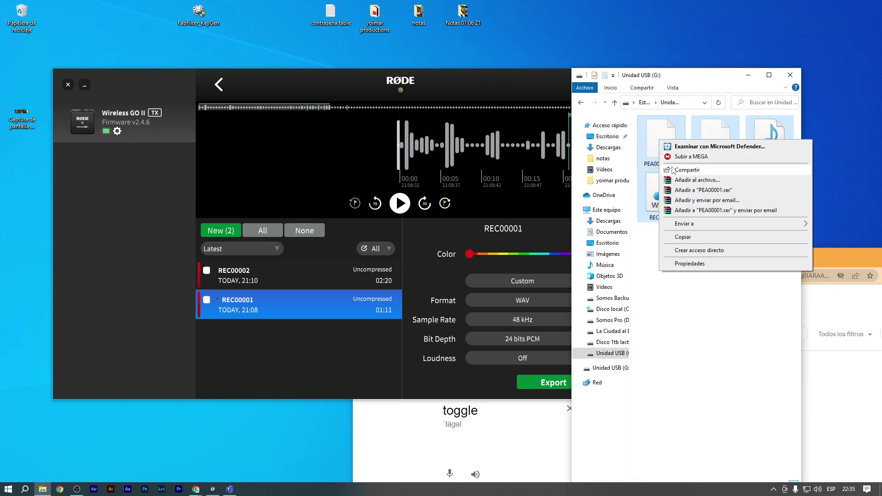
left_click(712, 343)
left_click(712, 344)
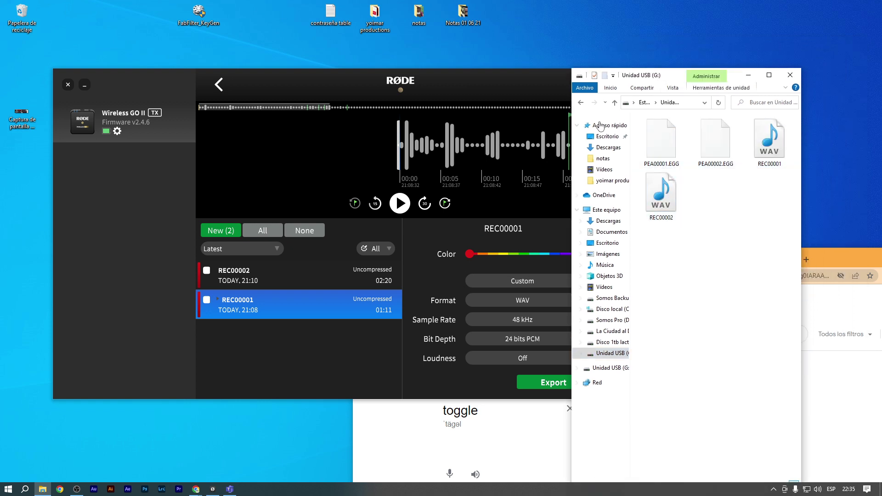
left_click_drag(660, 197, 701, 247)
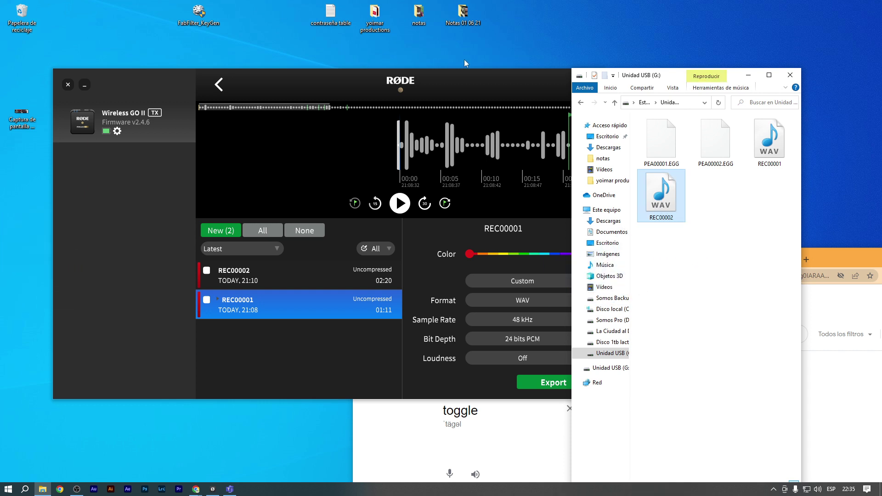
left_click(487, 77)
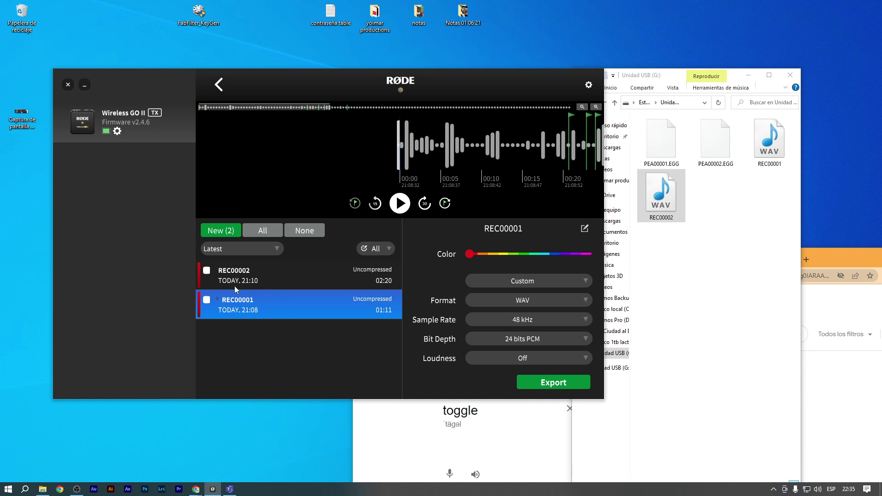
Mark the recording REC00001 for export and set the export format to MP3
left_click(207, 300)
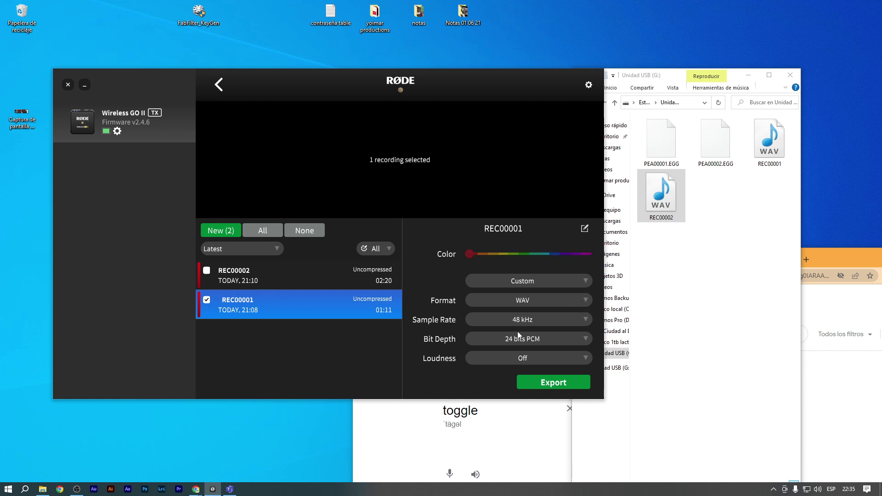
left_click(527, 299)
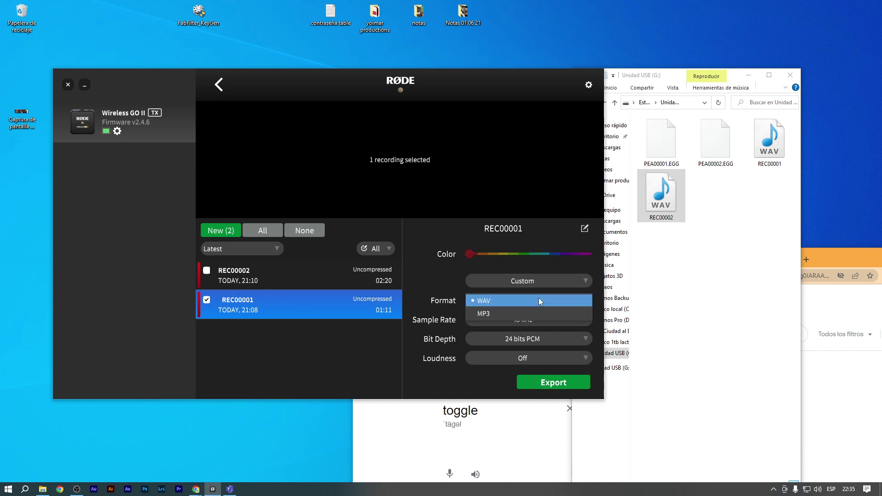
left_click(486, 311)
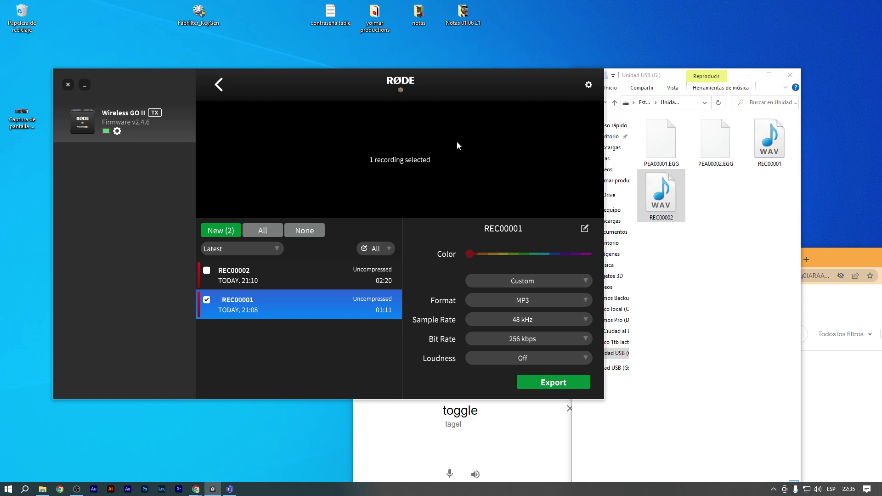
Select REC00002 on the USB drive (G:) and arrange its folder window and RØDE Central without overlap
left_click(738, 229)
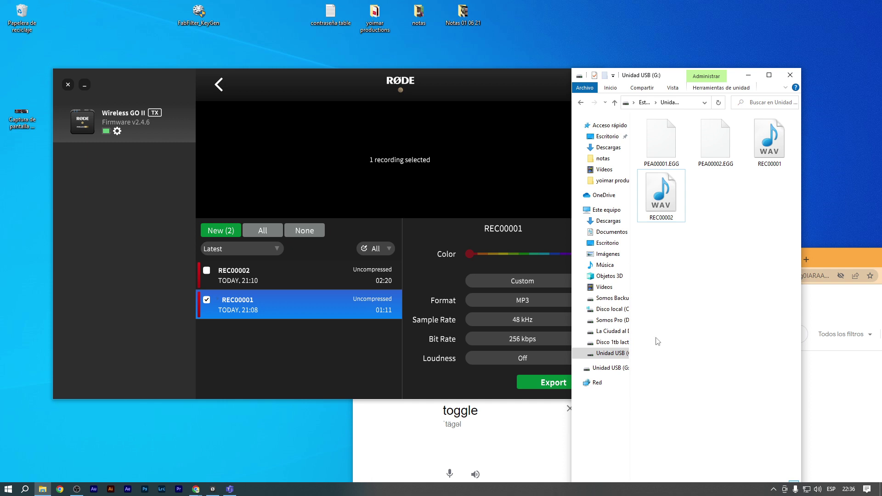
left_click(655, 198)
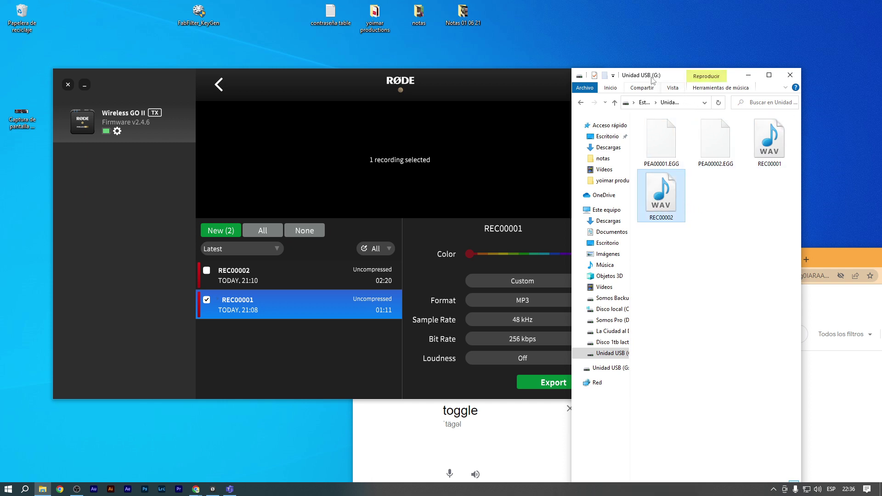
left_click_drag(654, 81, 692, 77)
left_click_drag(541, 76, 521, 77)
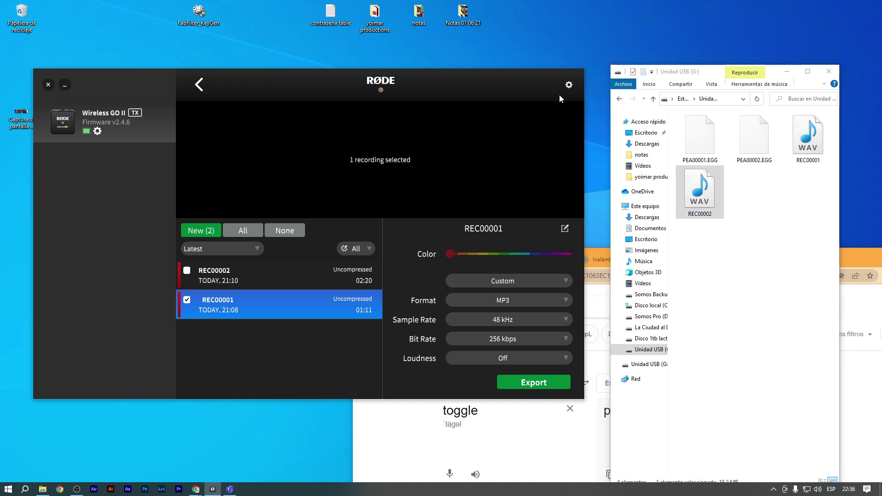
Inspect the general app settings and the Local Recordings, and reopen the Wireless GO II transmitter's recordings
left_click(568, 85)
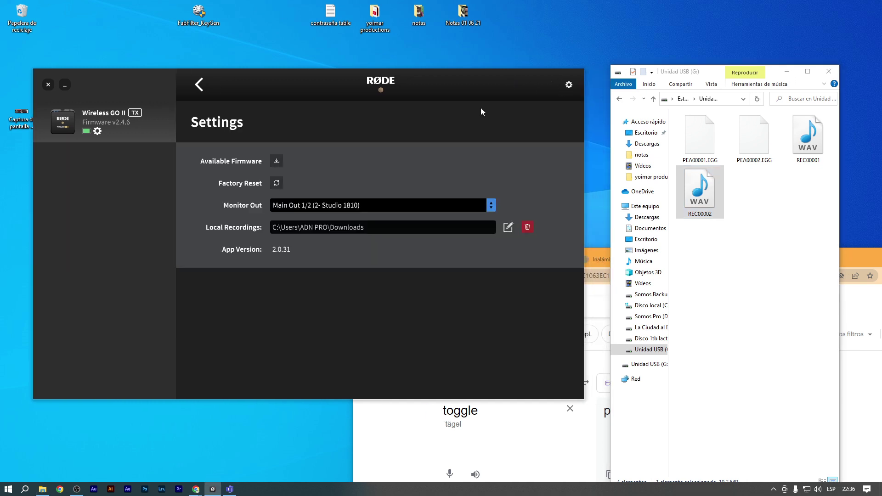
left_click(199, 85)
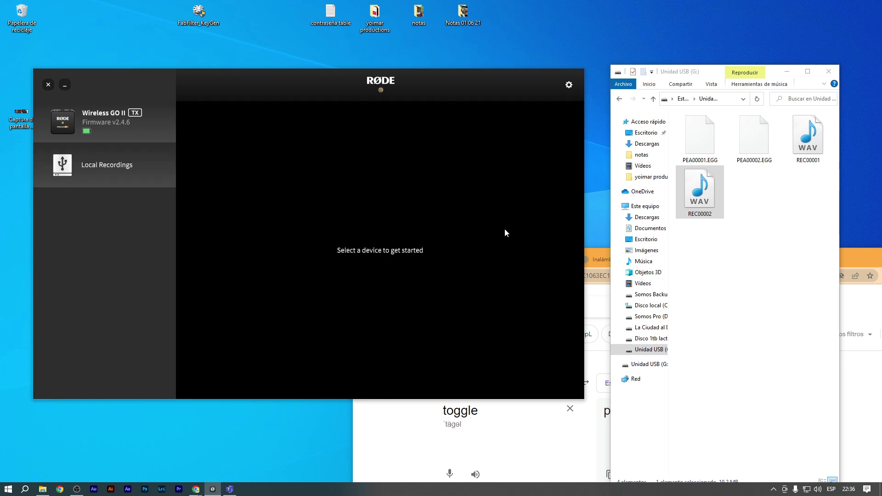
left_click(99, 161)
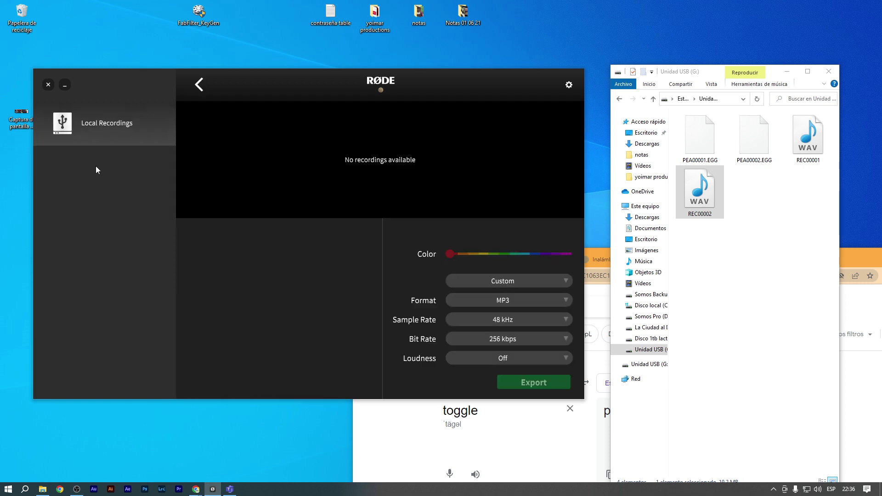
left_click(199, 84)
left_click(102, 117)
Select the REC00002 and REC00001 files in turn on the USB drive (G:)
left_click(698, 185)
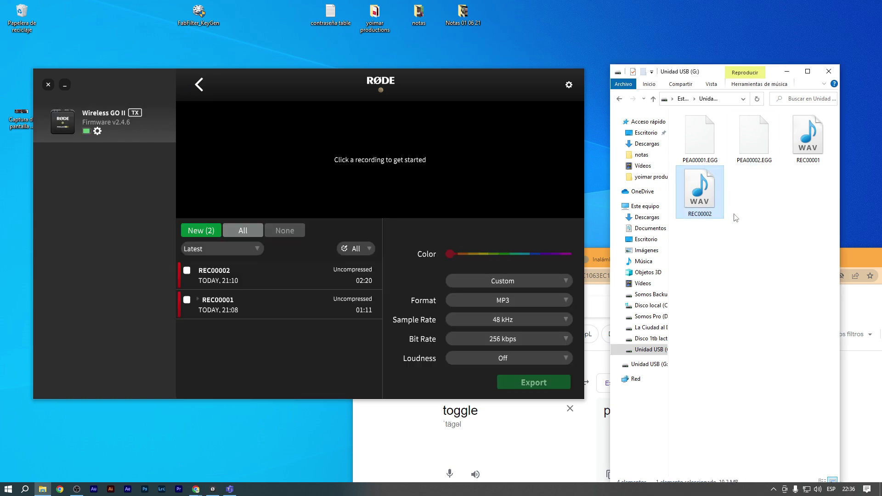
left_click(809, 147)
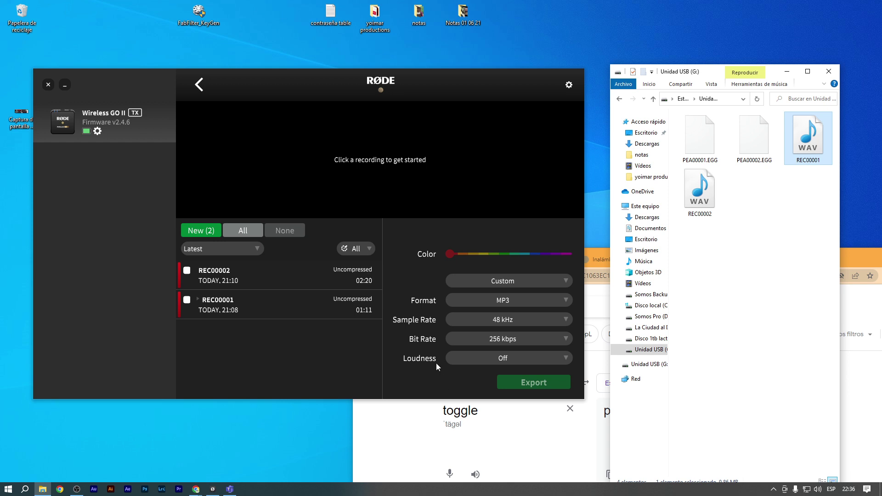
Delete all recordings stored on the transmitter from its device settings and close the USB drive (G:) window
left_click(109, 120)
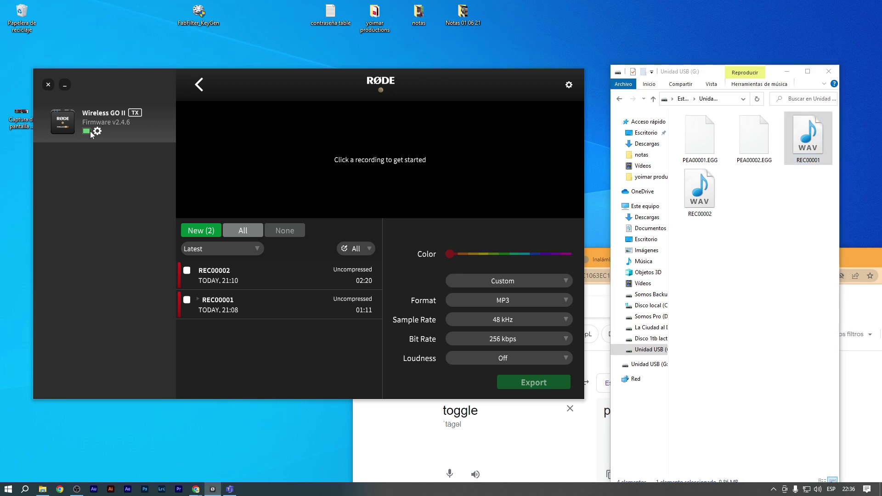
left_click(97, 132)
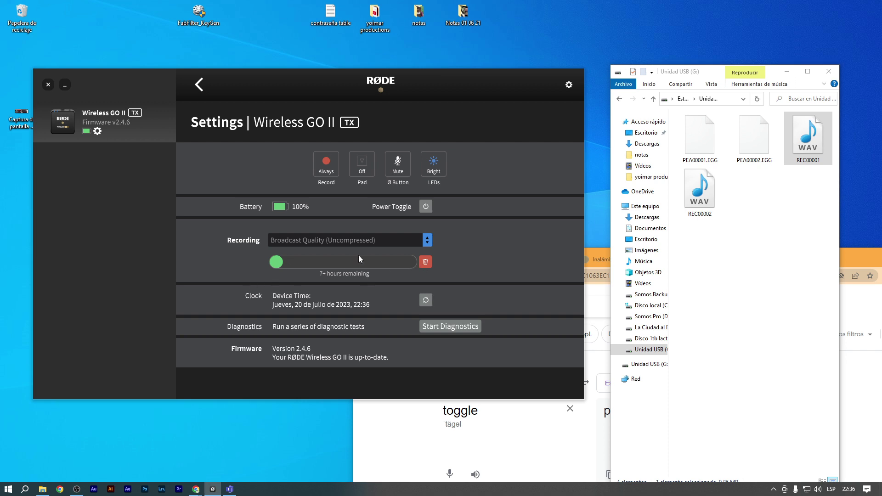
left_click(426, 263)
left_click(408, 279)
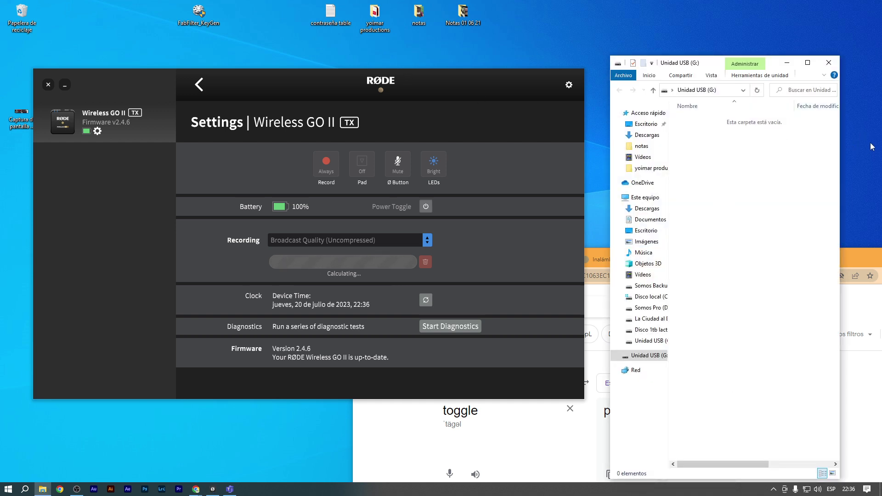
left_click(830, 63)
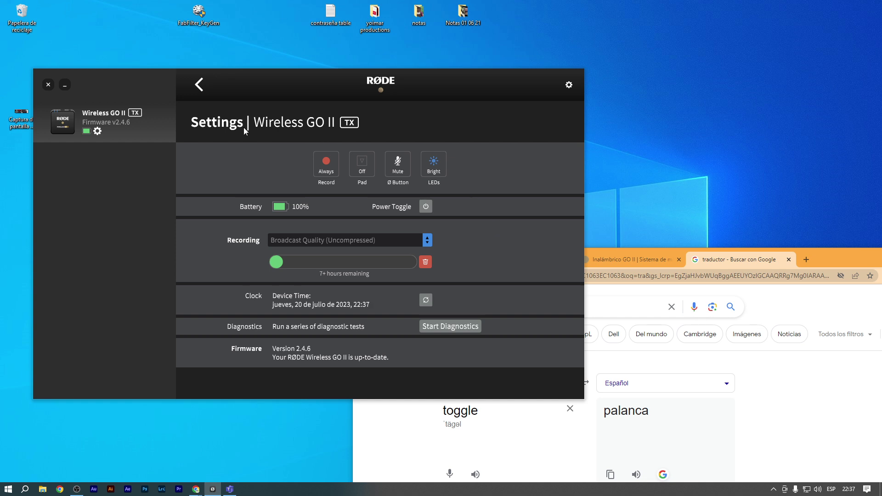
Return from the transmitter's settings to its recordings and look up RODE Central in the Windows search
left_click(200, 85)
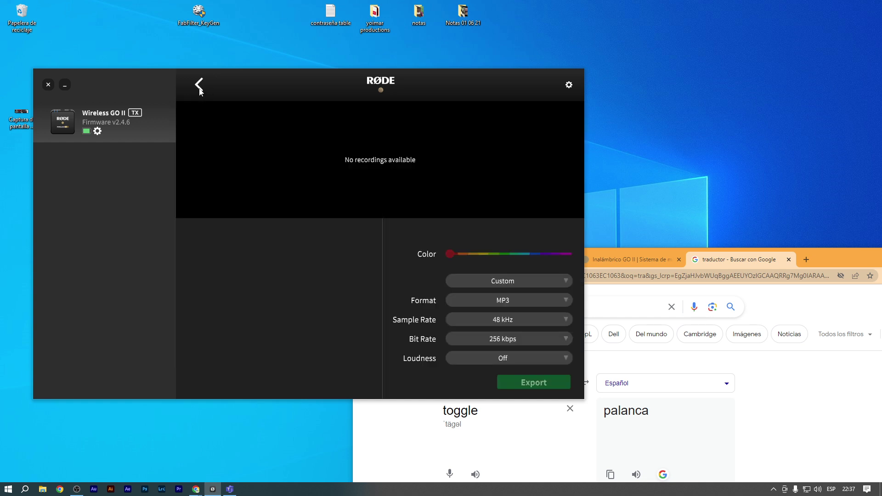
left_click(26, 490)
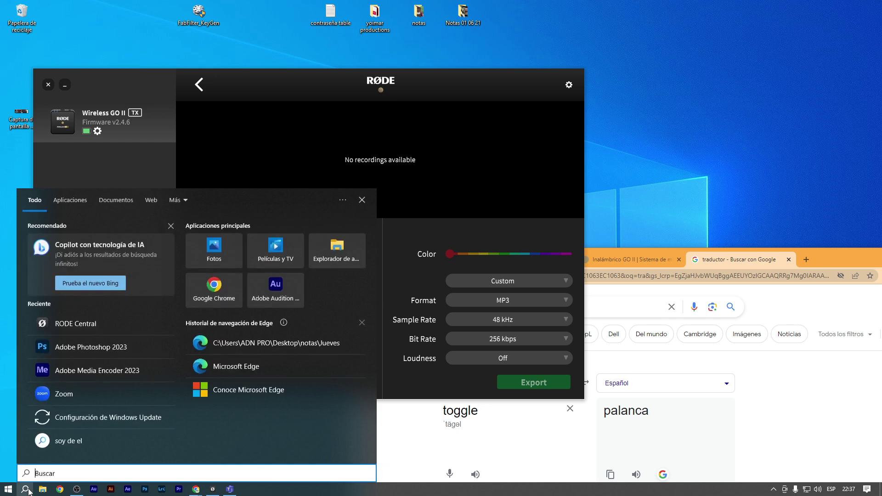
type("r")
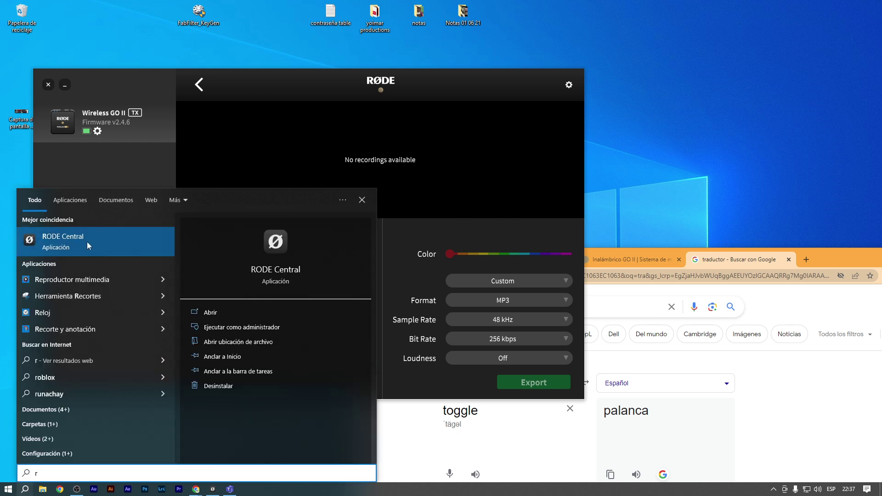
left_click(446, 76)
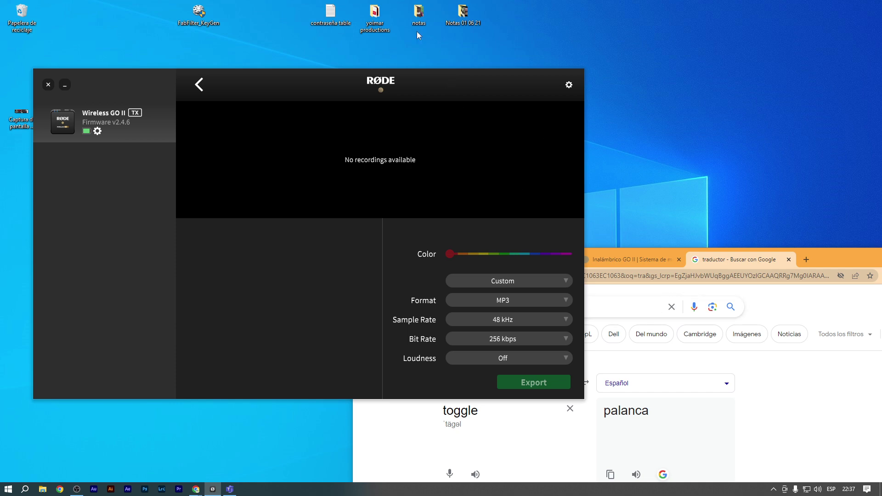
Extract RODEConnect_Full (1.3.30).msi from the RODE_Connect_WIN archive in the Descargas folder to the desktop and close the archive
double_click(419, 14)
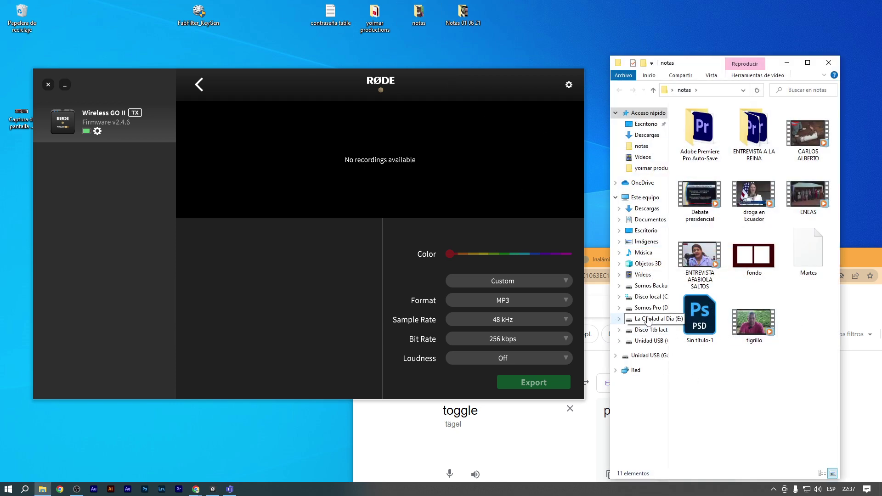
left_click(647, 135)
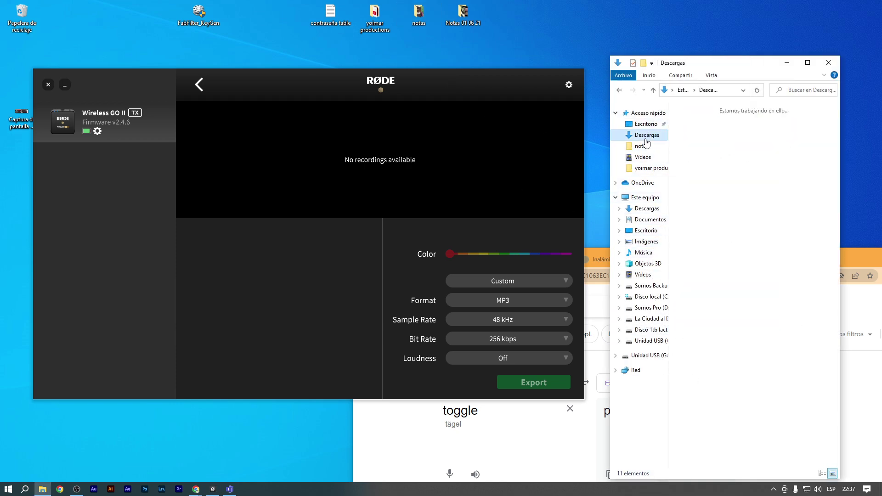
left_click(721, 165)
double_click(720, 165)
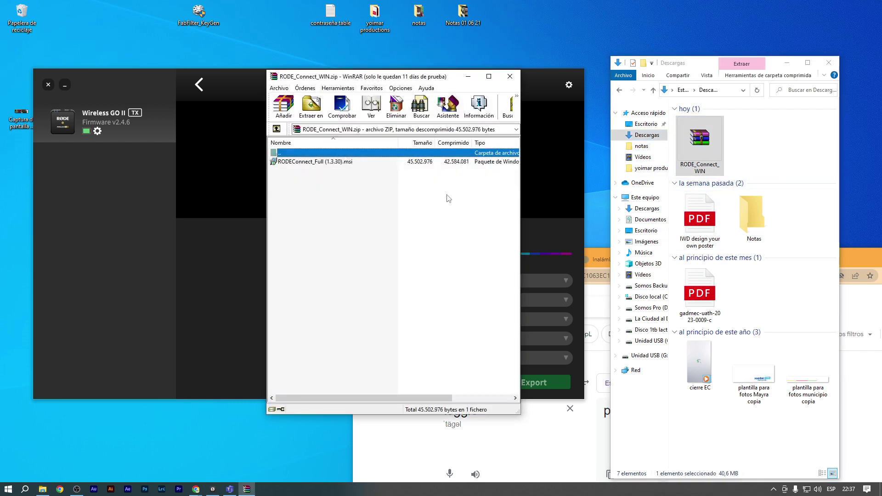
left_click_drag(321, 162, 23, 269)
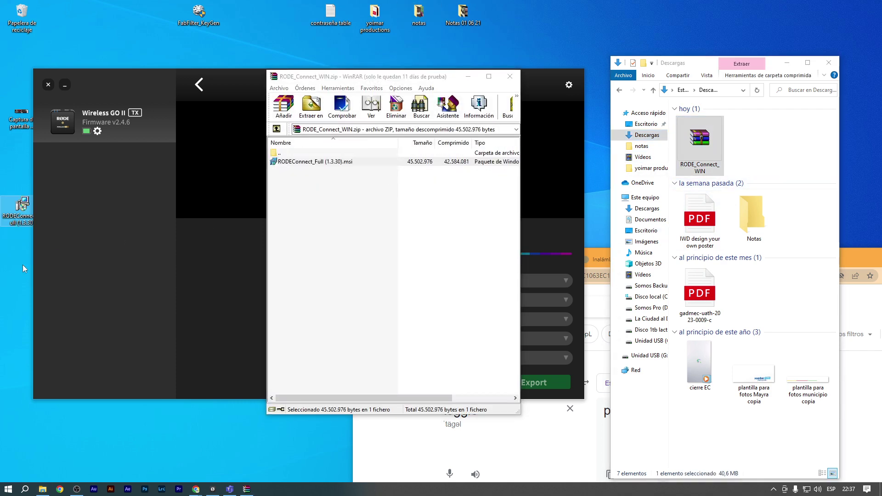
left_click(510, 77)
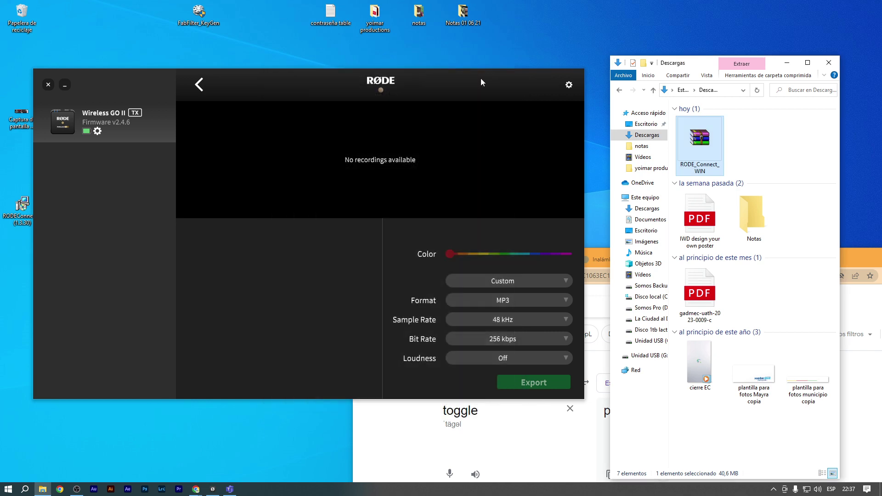
Move the RØDE Central window aside and delete the RODE_Connect_WIN archive from the Descargas folder
left_click_drag(482, 82, 572, 102)
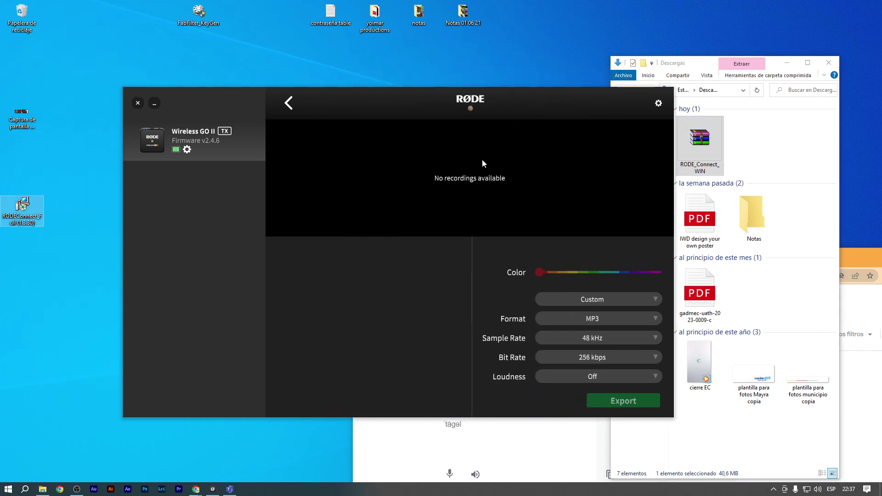
left_click(702, 65)
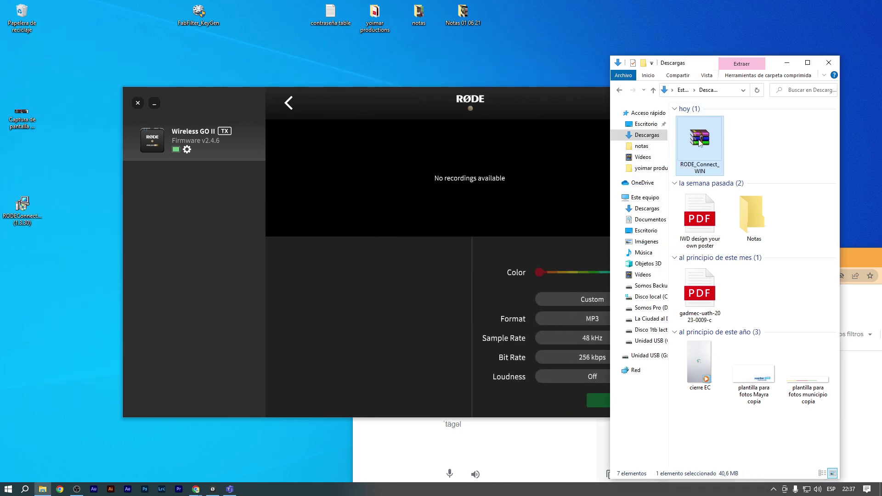
key("Delete")
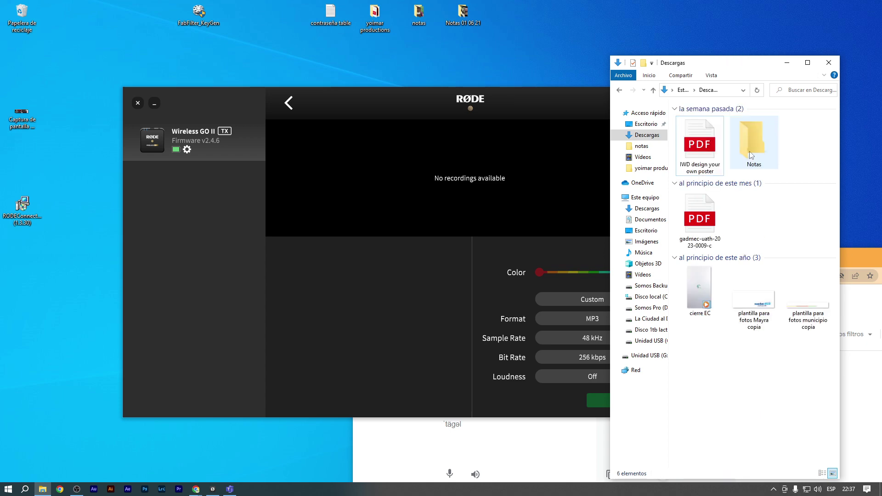
Switch to Chrome, maximize its window and show the RØDE Connect section of the Wireless GO II product page
left_click(851, 253)
left_click_drag(850, 253, 390, 3)
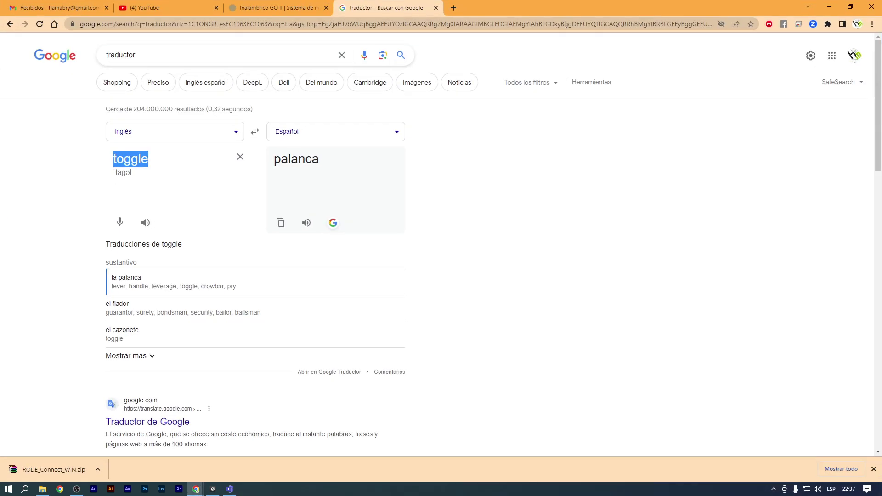
left_click(276, 8)
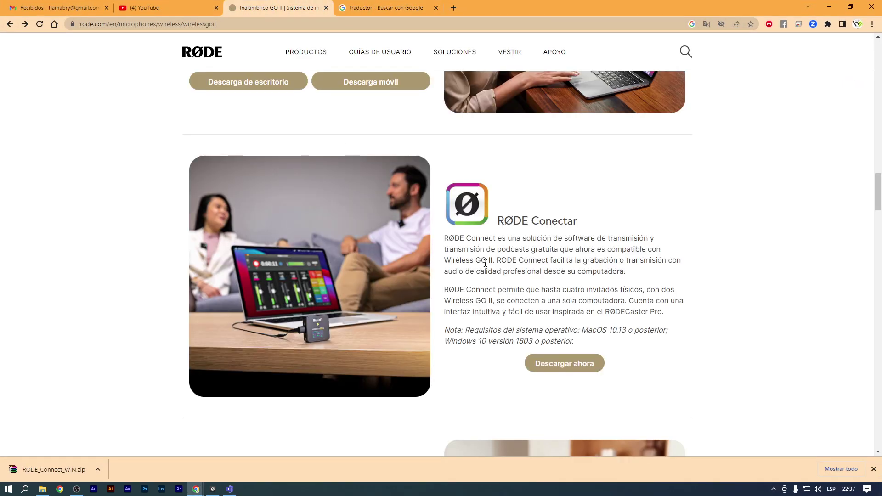